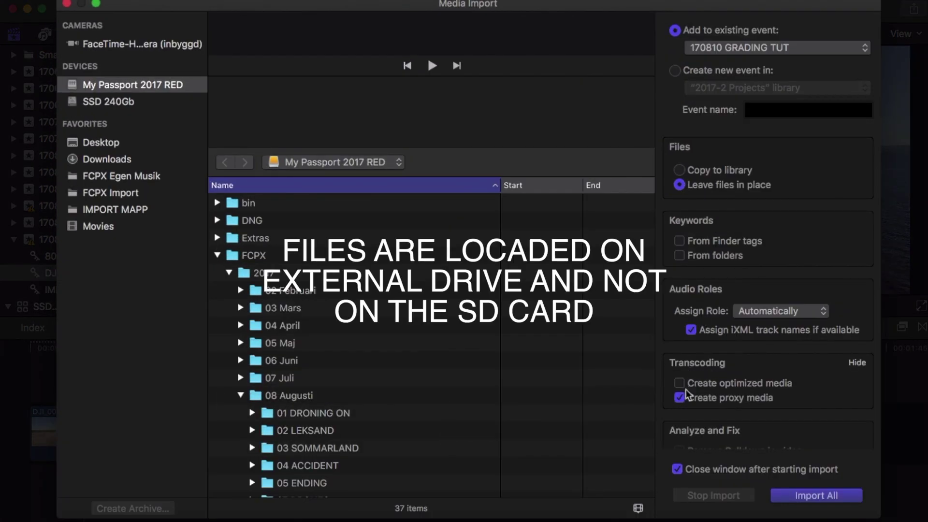
- Close the Media Import window and check which media type the viewer's display options use for playback
{"action": "key", "text": "Escape"}
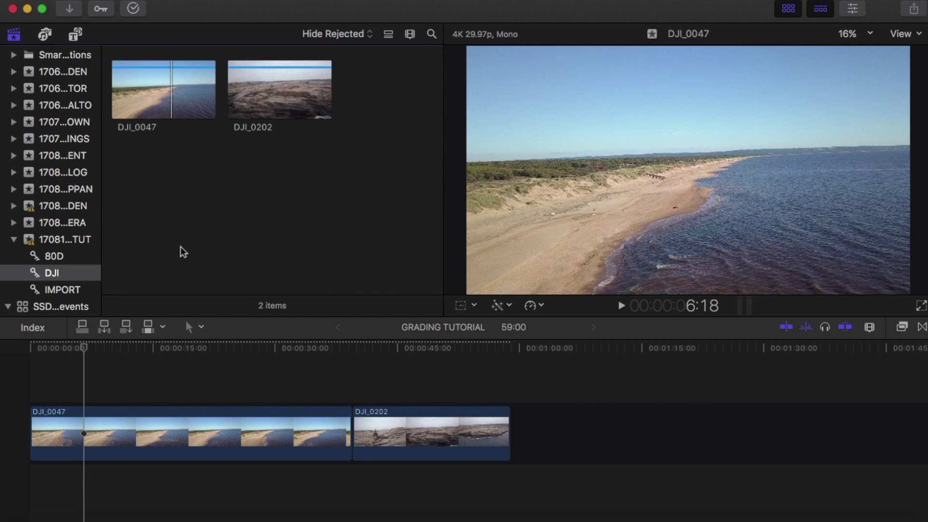
{"action": "left_click", "coordinate": [908, 35]}
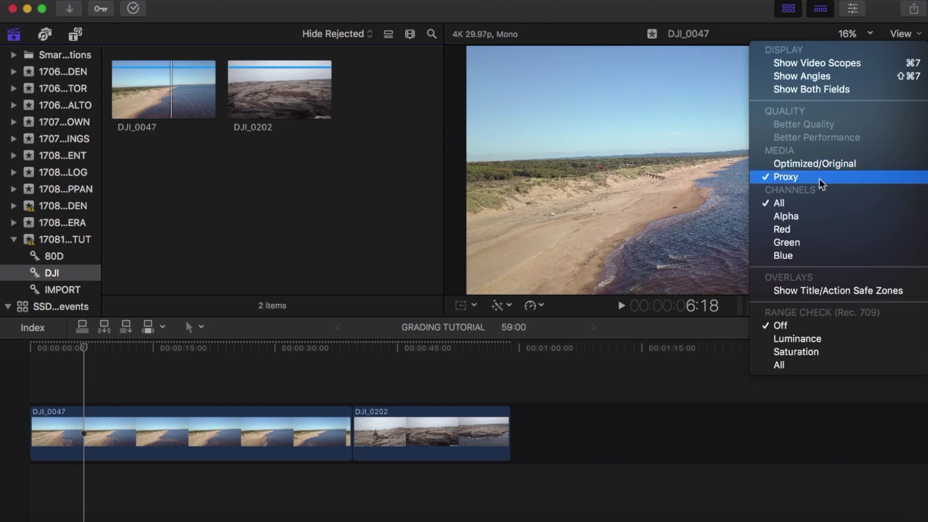
{"action": "left_click", "coordinate": [242, 221]}
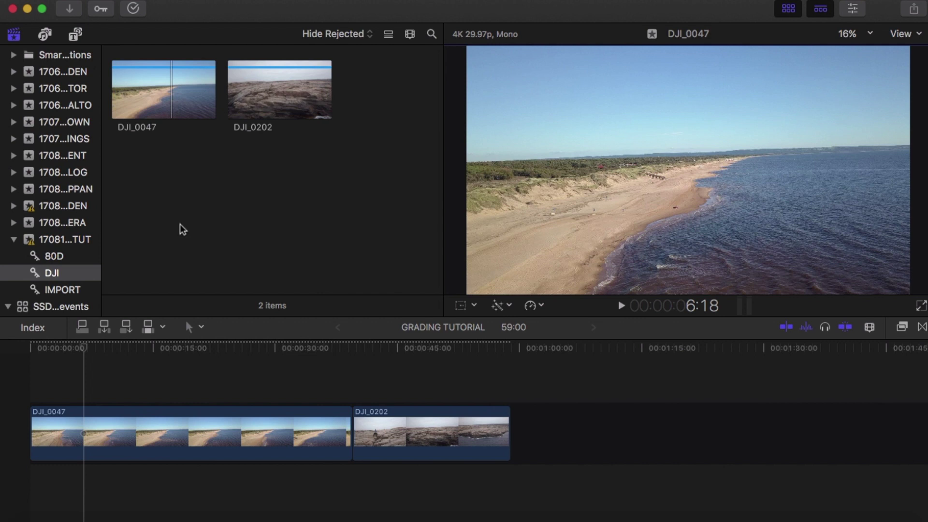
- Play the DJI_0047 clip on the timeline to check playback, and park the playhead at 16:24
{"action": "key", "text": "space"}
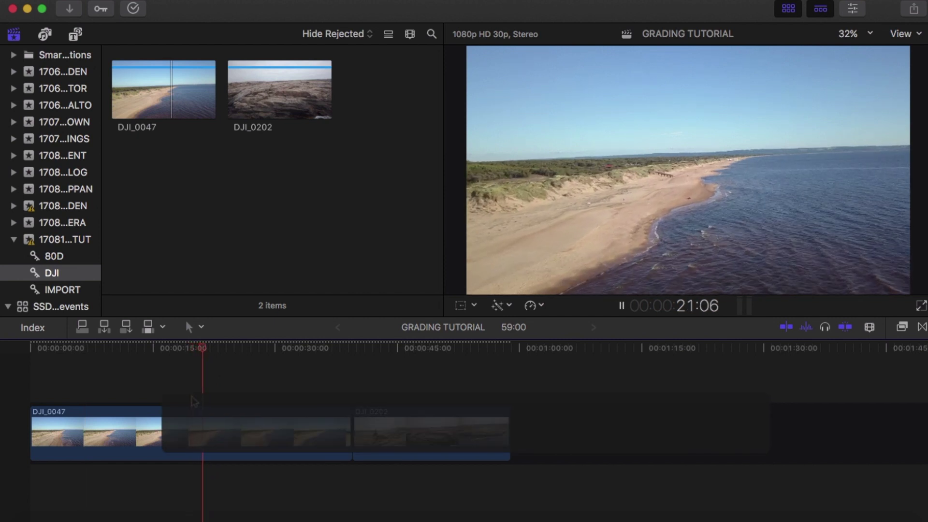
{"action": "key", "text": "space"}
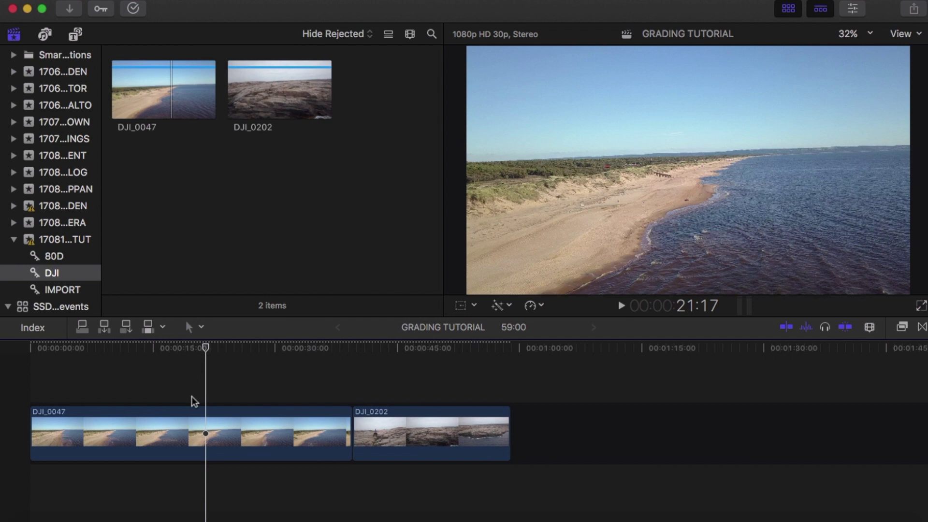
{"action": "left_click", "coordinate": [167, 403]}
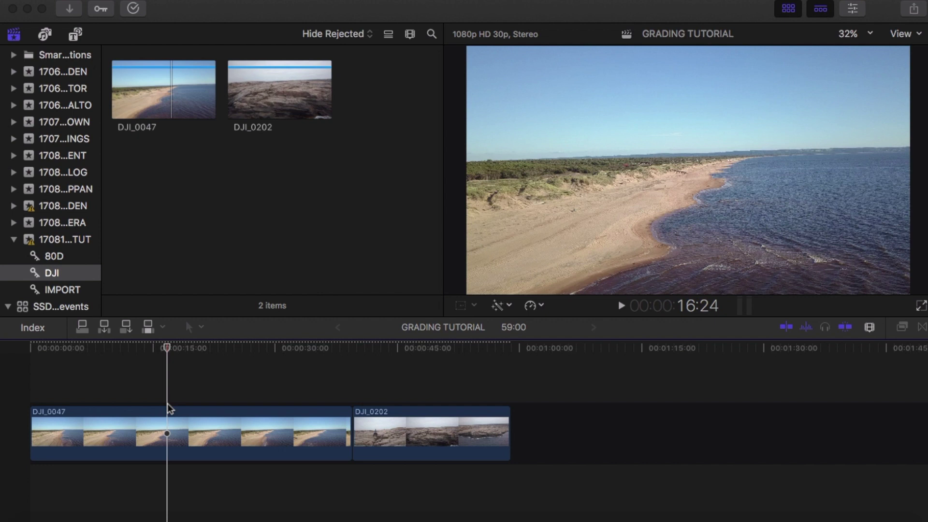
- Hide the browser from the workspace and show the video scopes beside the viewer
{"action": "left_click", "coordinate": [289, 224]}
{"action": "left_click", "coordinate": [387, 0]}
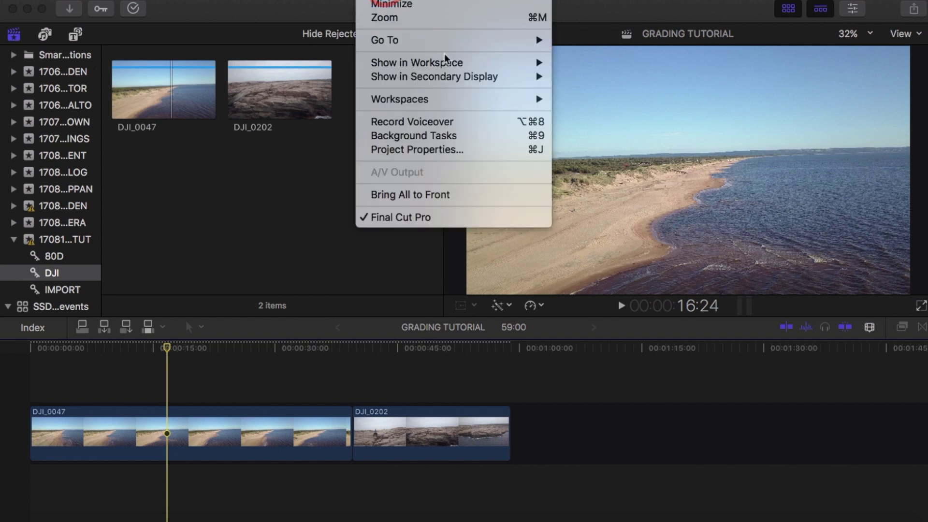
{"action": "mouse_move", "coordinate": [451, 66]}
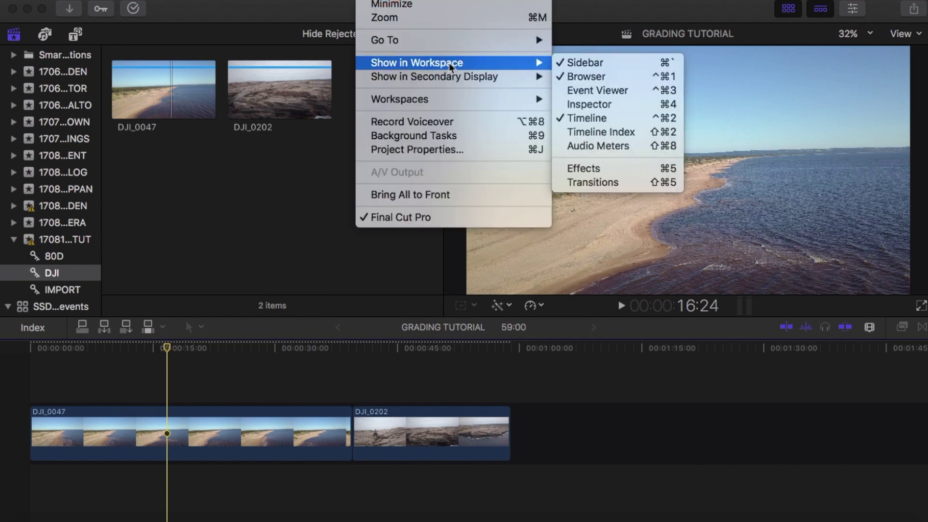
{"action": "left_click", "coordinate": [630, 77]}
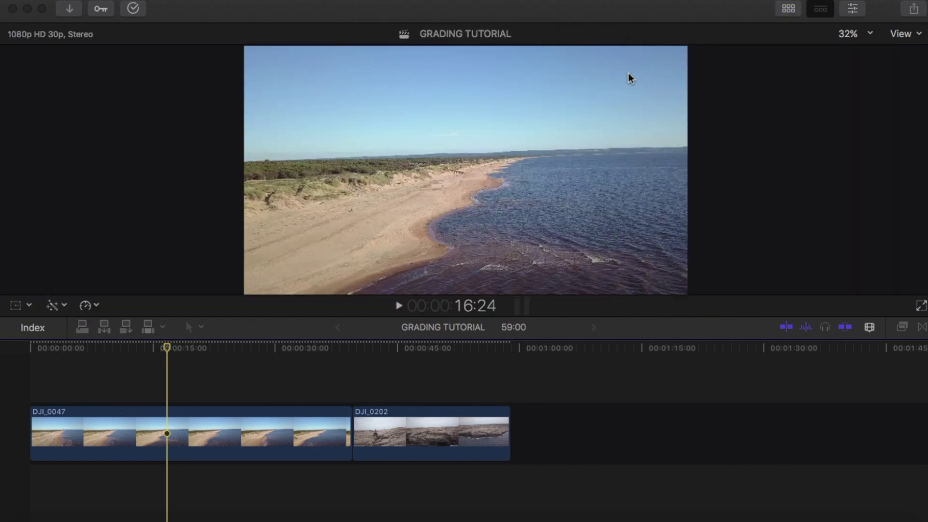
{"action": "key", "text": "super+7"}
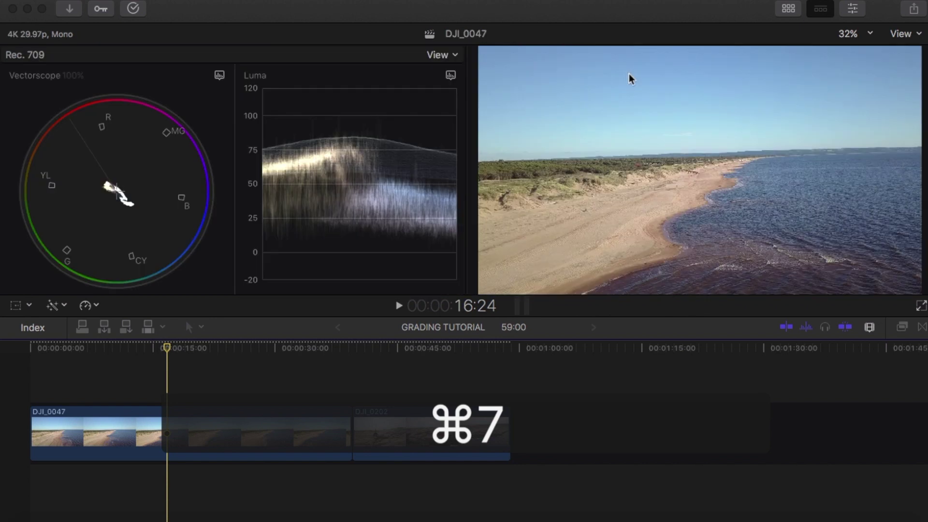
- Apply the ColorFinalePro effect to the DJI_0047 timeline clip and show its settings in the inspector
{"action": "key", "text": "super+5"}
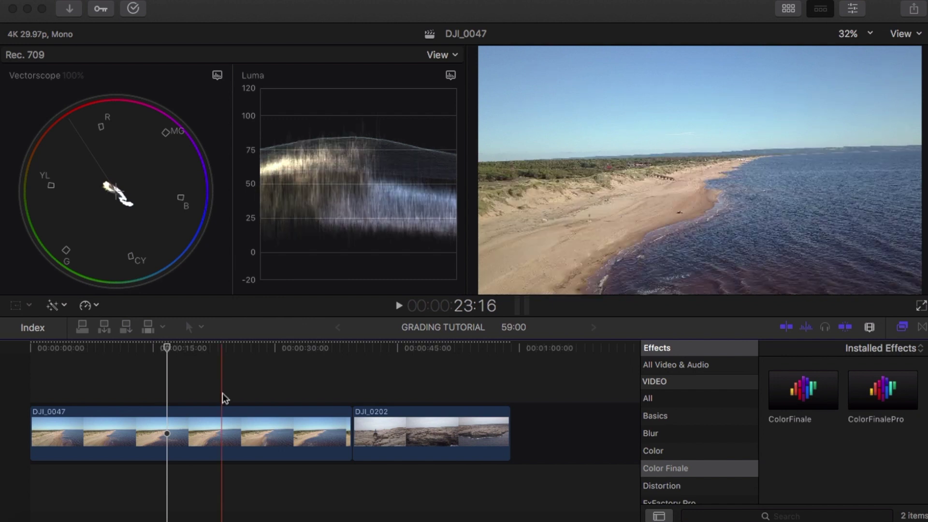
{"action": "left_click", "coordinate": [230, 431]}
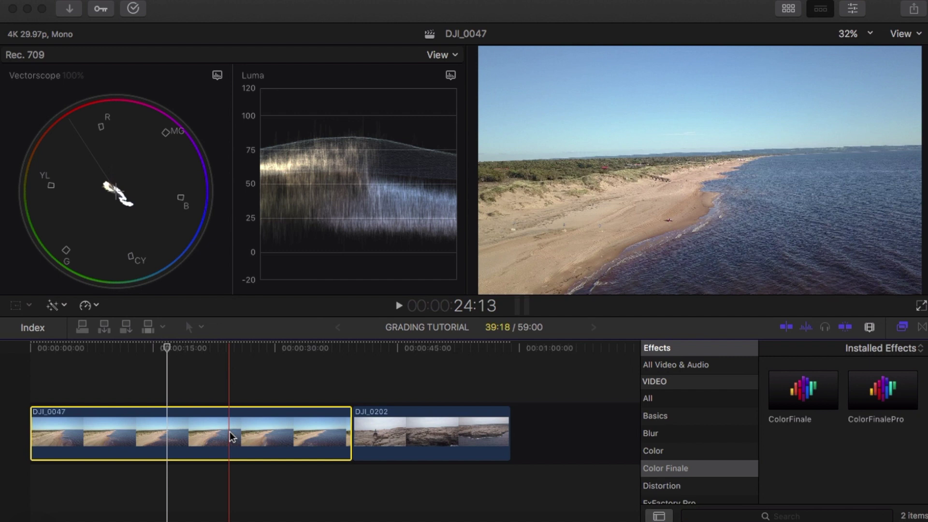
{"action": "left_click", "coordinate": [876, 394]}
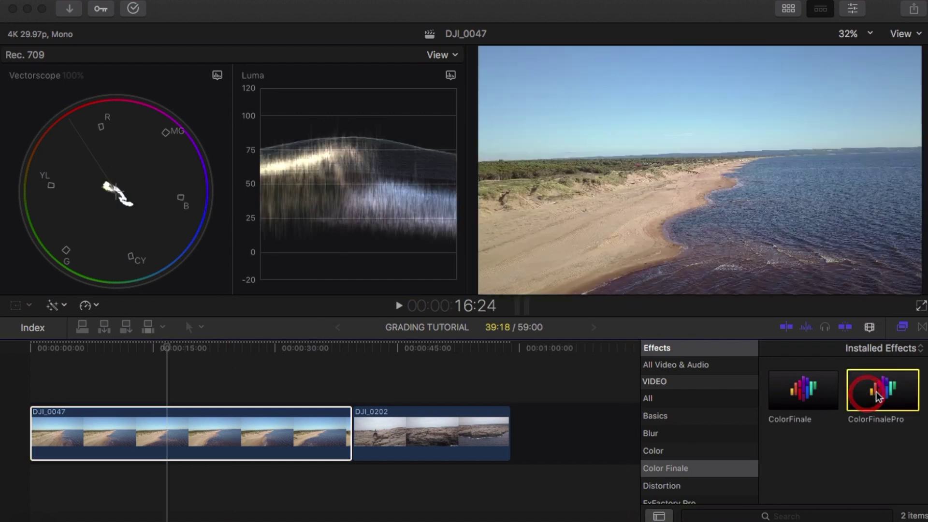
{"action": "left_click_drag", "start_coordinate": [877, 394], "coordinate": [178, 391]}
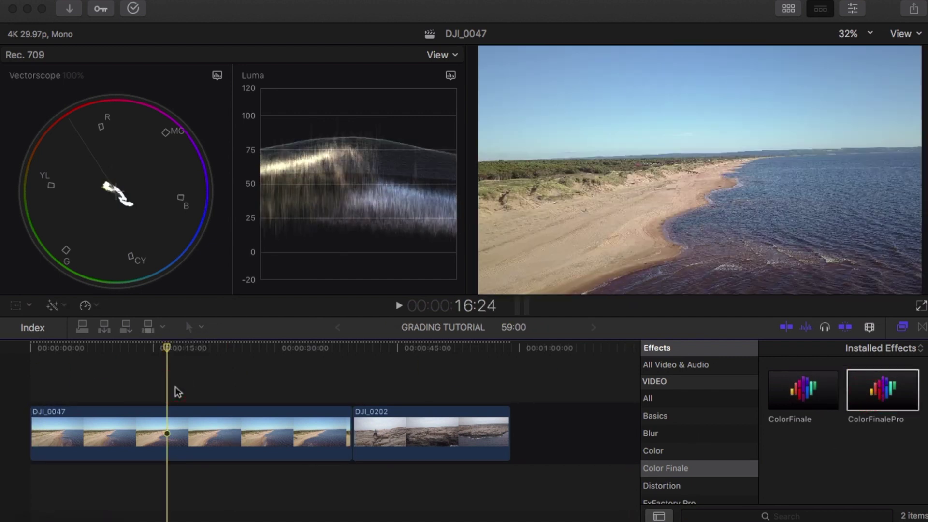
{"action": "key", "text": "super+4"}
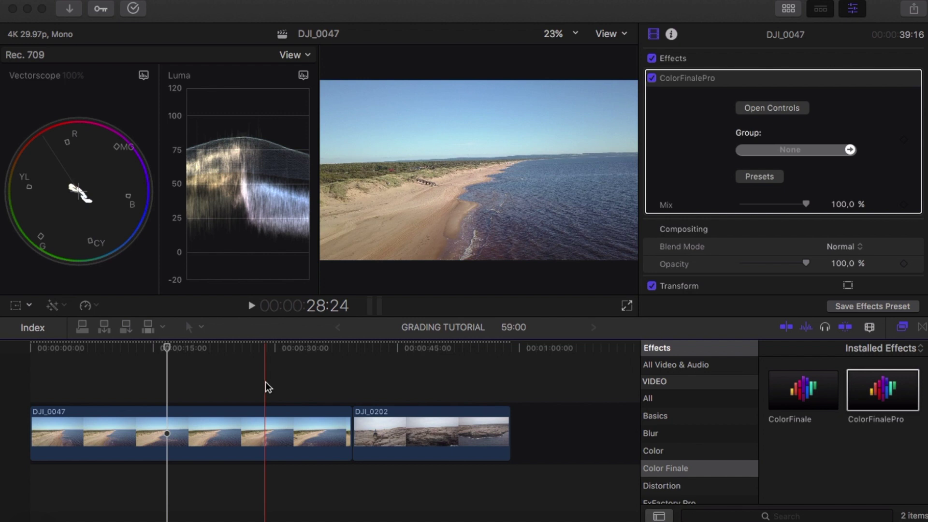
- Split the DJI_0047 clip on the timeline at 23:21
{"action": "left_click", "coordinate": [224, 389]}
{"action": "key", "text": "super+b"}
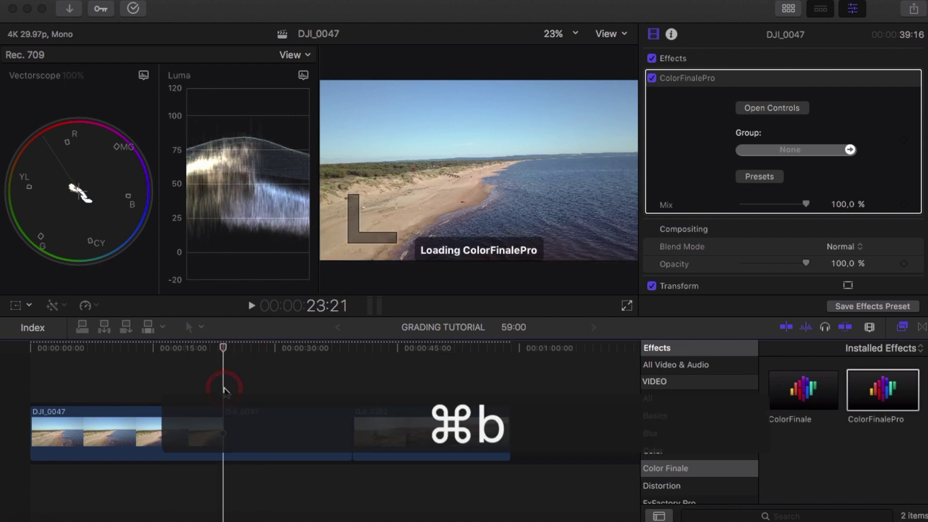
- Open the ColorFinalePro controls for a DJI_0047 segment and add LUT Utility and Color Wheels layers
{"action": "left_click", "coordinate": [290, 376]}
{"action": "left_click", "coordinate": [779, 107]}
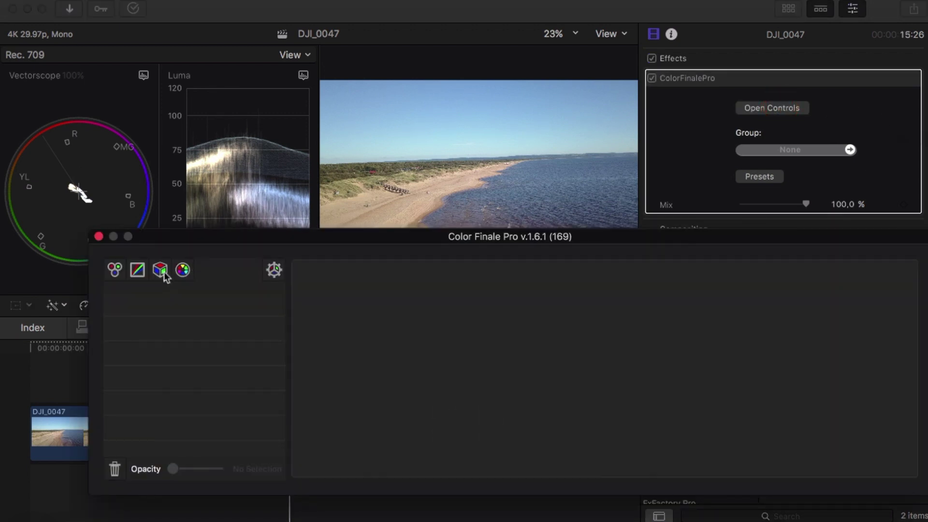
{"action": "left_click", "coordinate": [162, 272]}
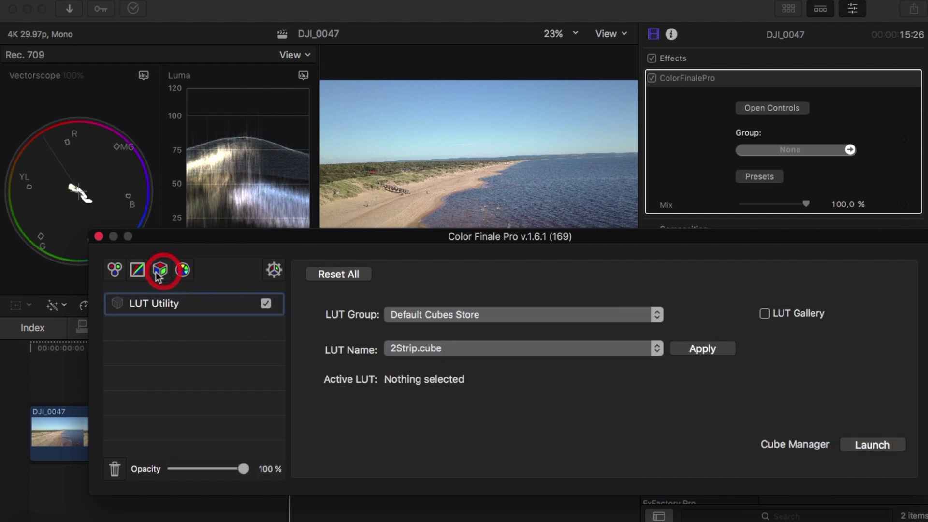
{"action": "left_click", "coordinate": [115, 271]}
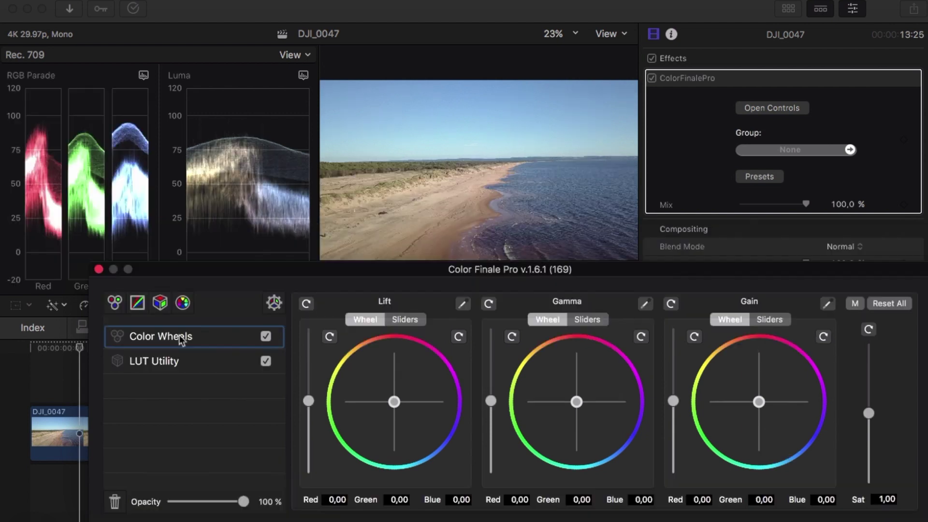
- Apply IWLTBAP Jon Olsson Look - Standard V1.cube from the MY LUTS group and lower the LUT Utility layer's opacity to 63%
{"action": "left_click", "coordinate": [185, 360]}
{"action": "left_click", "coordinate": [566, 347]}
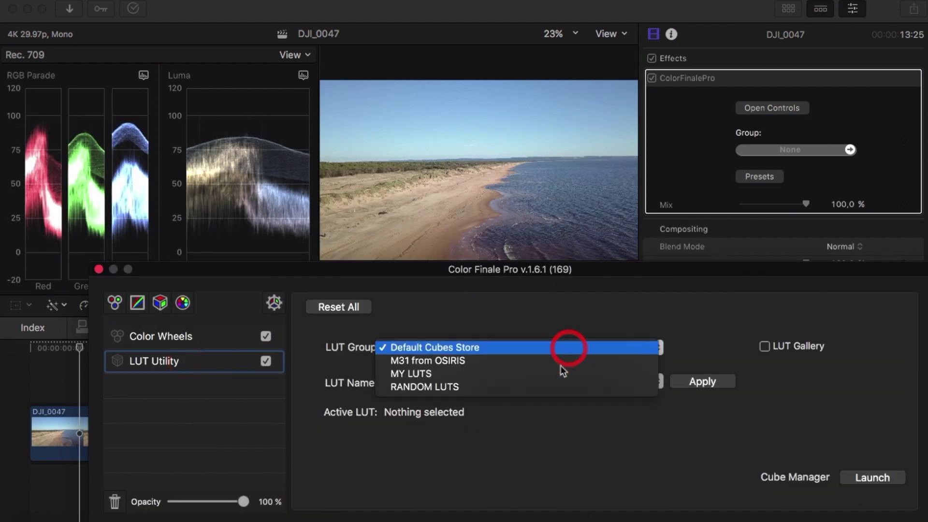
{"action": "left_click", "coordinate": [555, 376]}
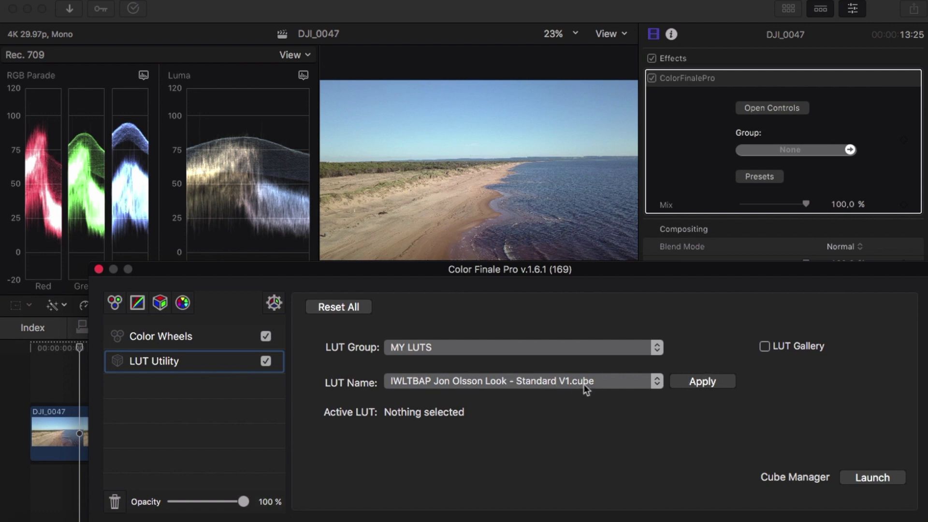
{"action": "left_click", "coordinate": [695, 381]}
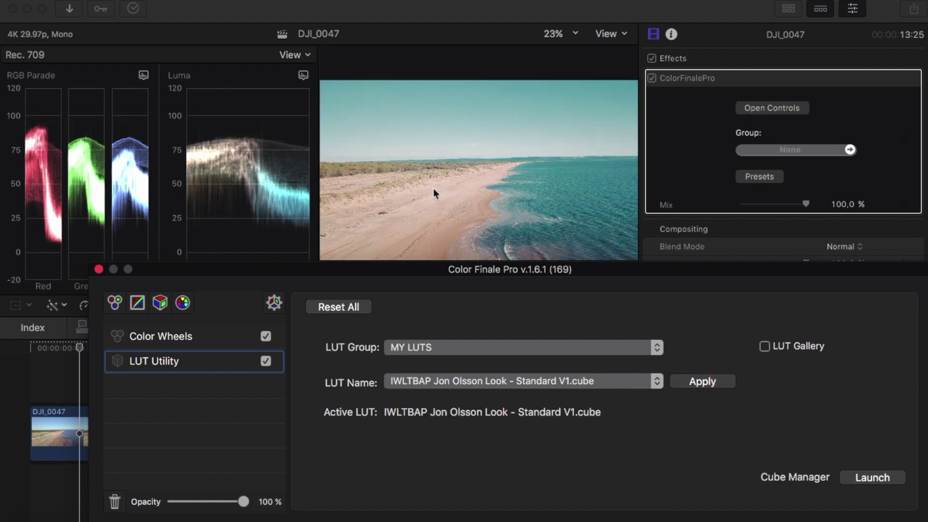
{"action": "left_click", "coordinate": [243, 502]}
{"action": "left_click_drag", "start_coordinate": [245, 505], "coordinate": [223, 514]}
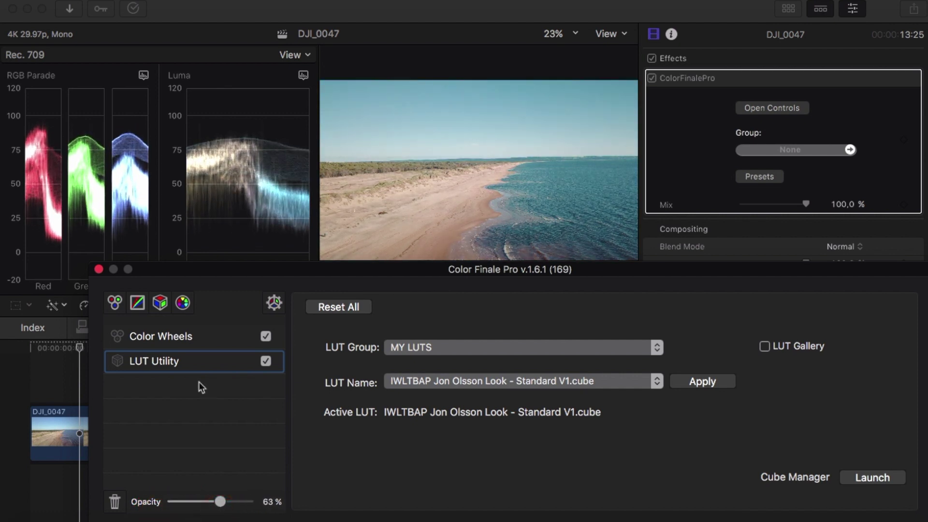
- Set the Color Wheels levels to -0,27 for Gamma, 0,05 for Gain and -0,06 for Lift, and close the grading controls
{"action": "left_click", "coordinate": [229, 341]}
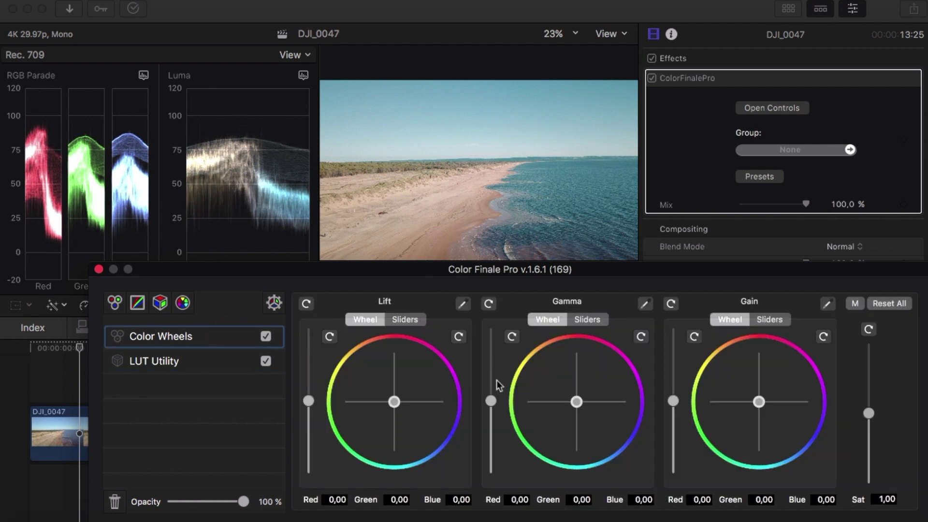
{"action": "left_click_drag", "start_coordinate": [491, 402], "coordinate": [493, 419]}
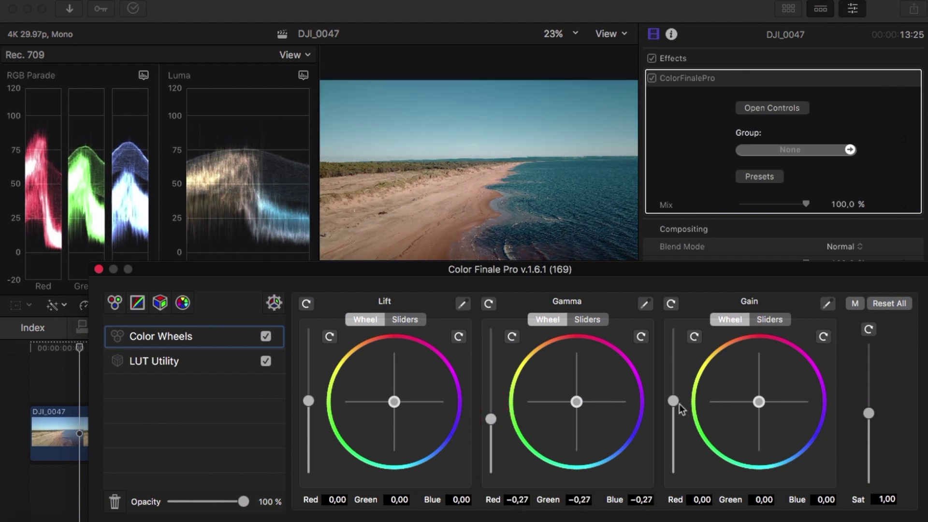
{"action": "left_click_drag", "start_coordinate": [673, 401], "coordinate": [673, 397]}
{"action": "left_click_drag", "start_coordinate": [308, 401], "coordinate": [309, 406]}
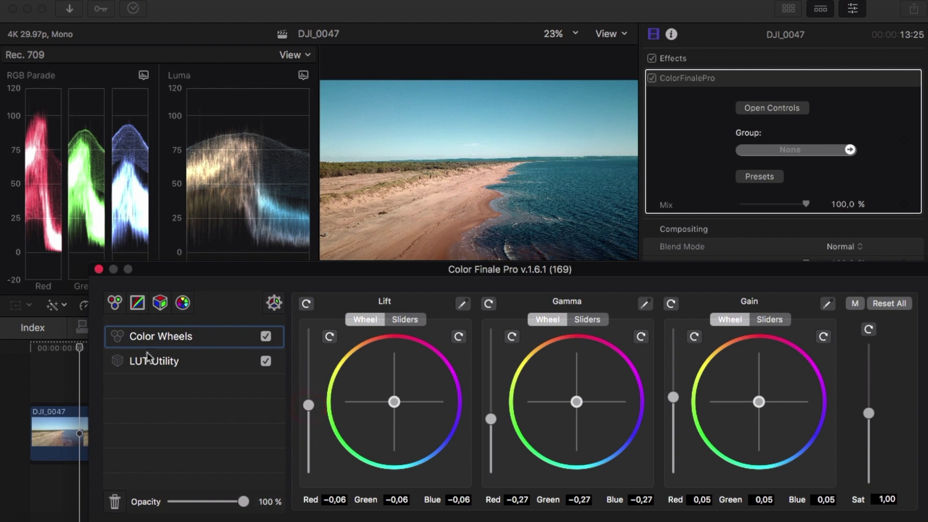
{"action": "left_click", "coordinate": [99, 270]}
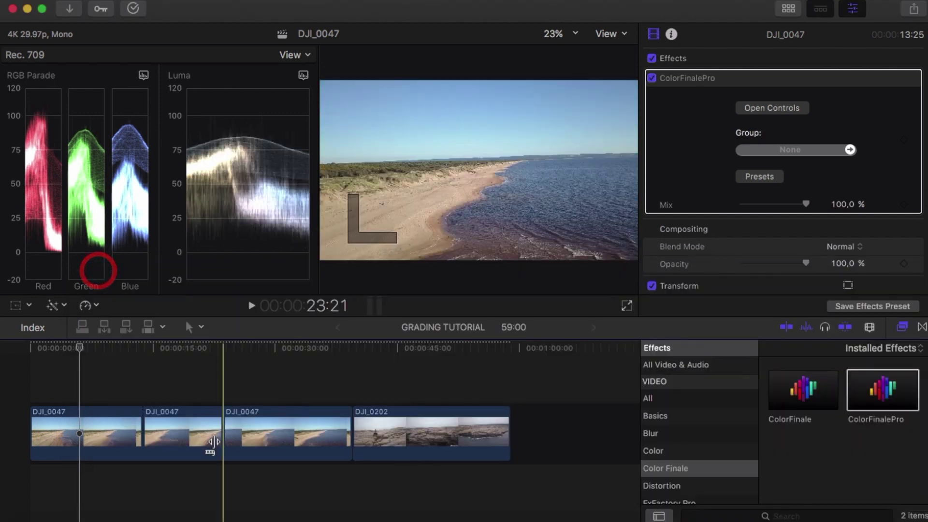
- Copy the graded first DJI_0047 clip and paste only its ColorFinalePro effect onto the other two DJI_0047 clips
{"action": "left_click", "coordinate": [92, 378]}
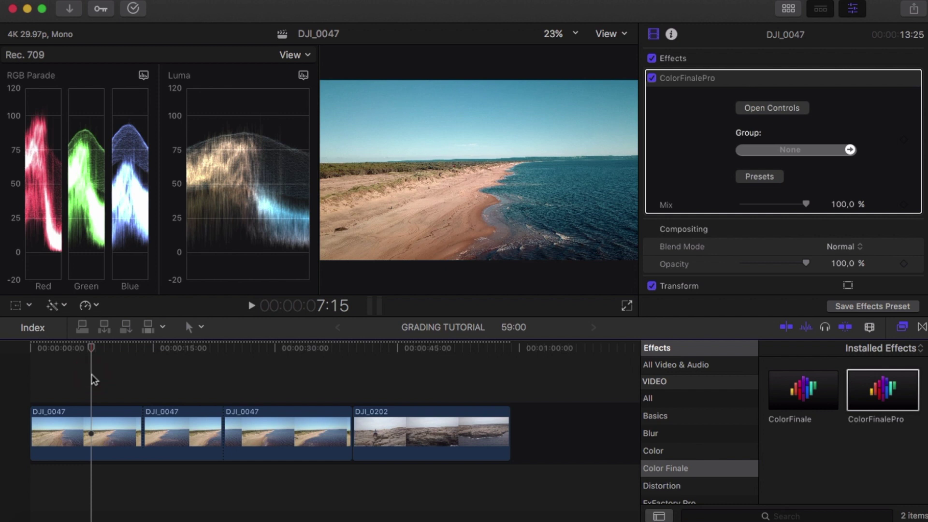
{"action": "left_click", "coordinate": [95, 416]}
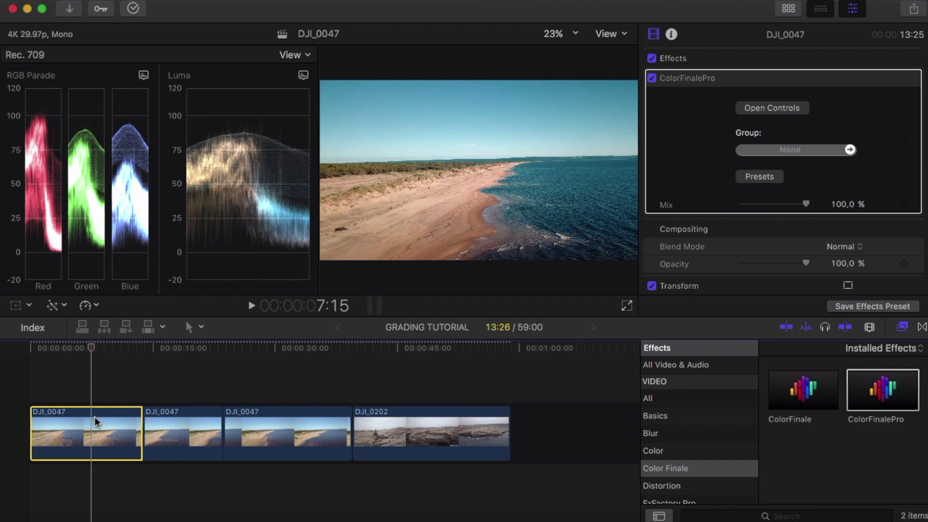
{"action": "key", "text": "super+c"}
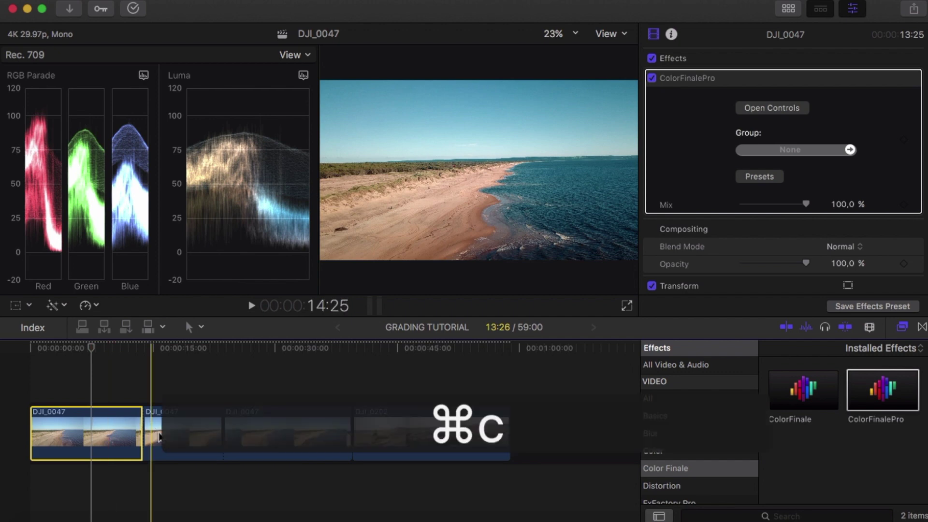
{"action": "left_click", "coordinate": [153, 428]}
{"action": "left_click", "coordinate": [261, 426], "text": "super"}
{"action": "key", "text": "super+shift+v"}
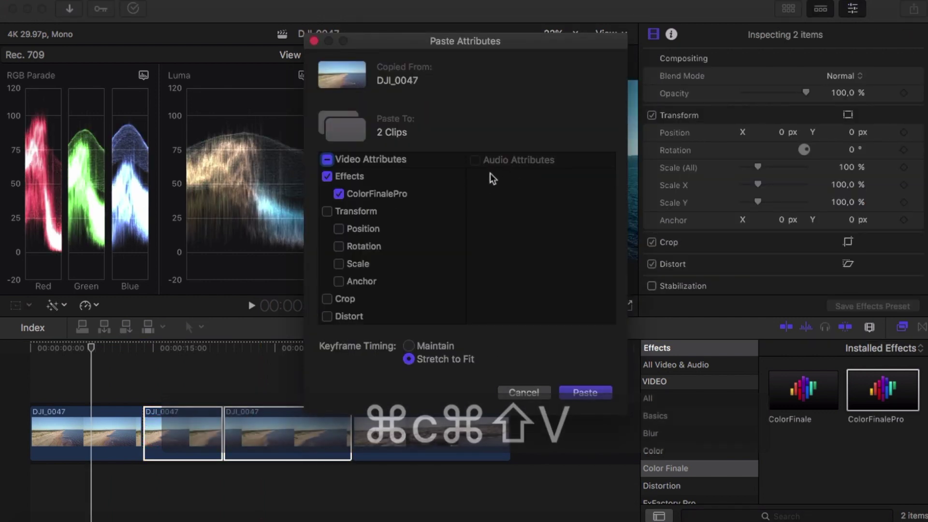
{"action": "scroll", "coordinate": [356, 235], "scroll_direction": "down", "scroll_amount": 3}
{"action": "scroll", "coordinate": [356, 236], "scroll_direction": "down", "scroll_amount": 1}
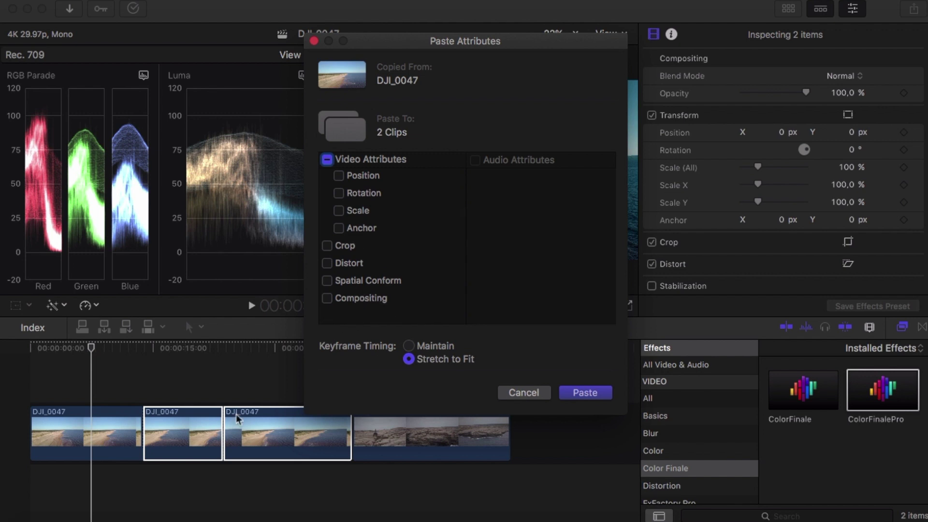
{"action": "left_click", "coordinate": [593, 390]}
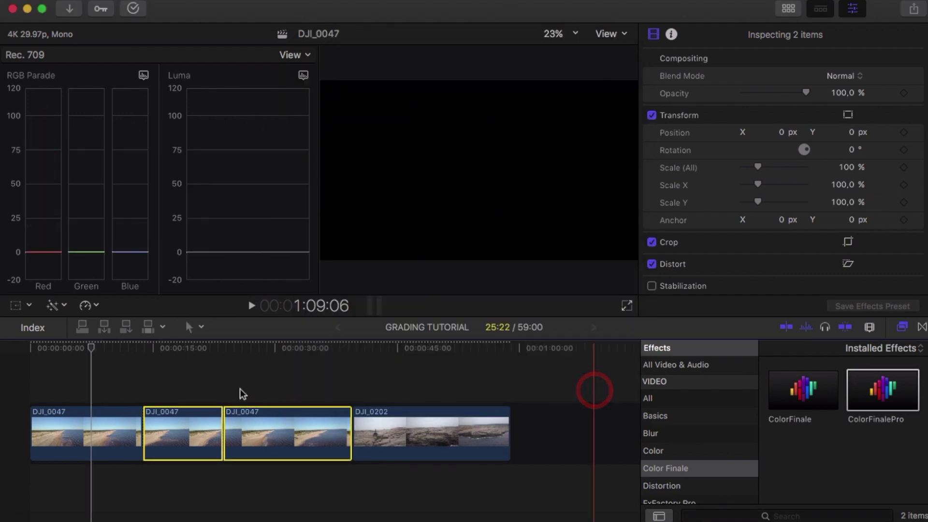
- Check the pasted grade on the second and third DJI_0047 clips and hide the video scopes
{"action": "left_click", "coordinate": [202, 372]}
{"action": "left_click", "coordinate": [287, 381]}
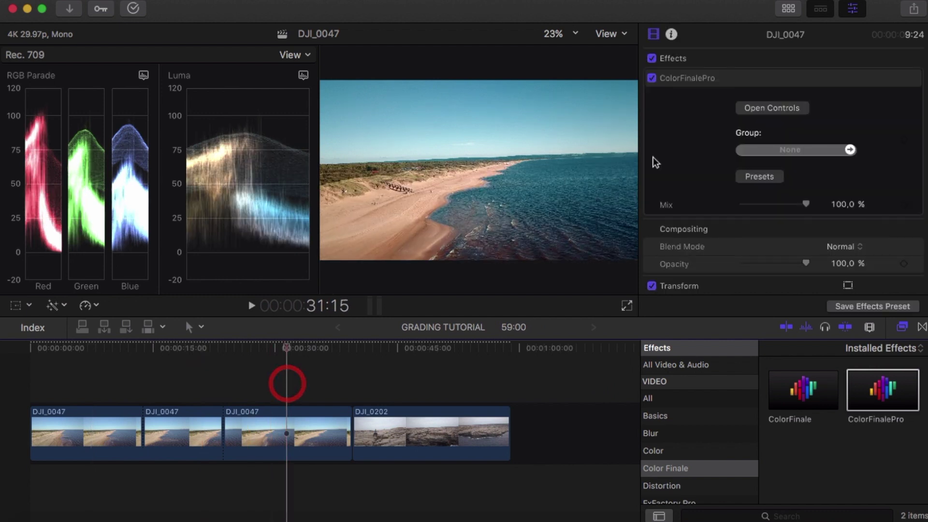
{"action": "key", "text": "super+7"}
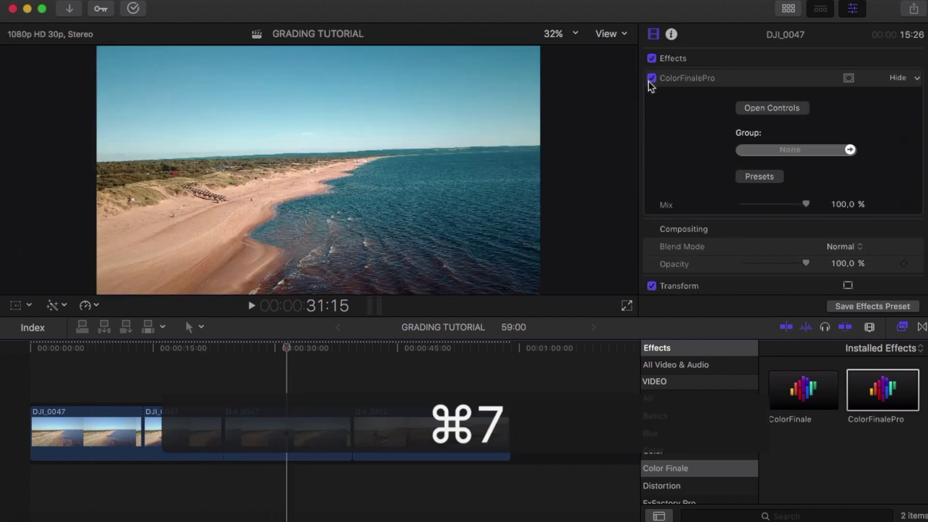
- Compare the third DJI_0047 clip with and without its ColorFinalePro grade, leaving the effect enabled
{"action": "left_click", "coordinate": [652, 79]}
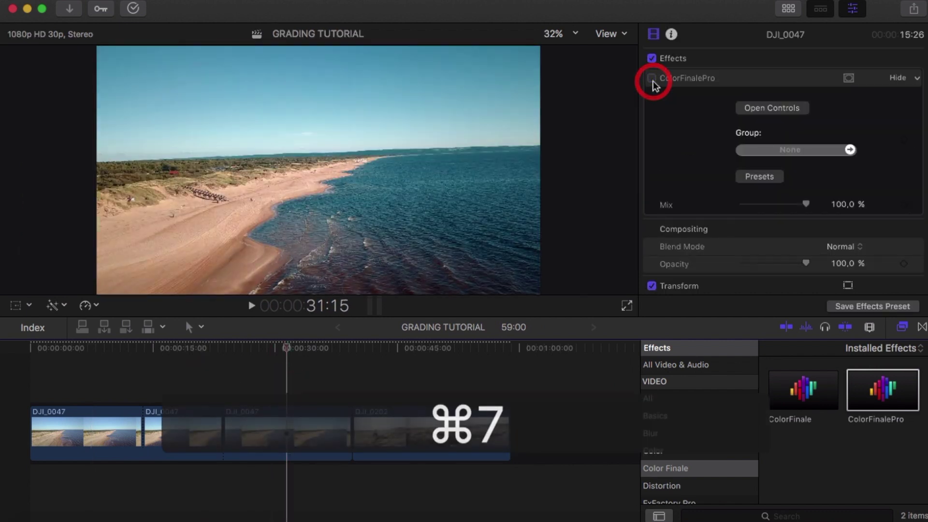
{"action": "left_click", "coordinate": [652, 79]}
{"action": "left_click", "coordinate": [652, 80]}
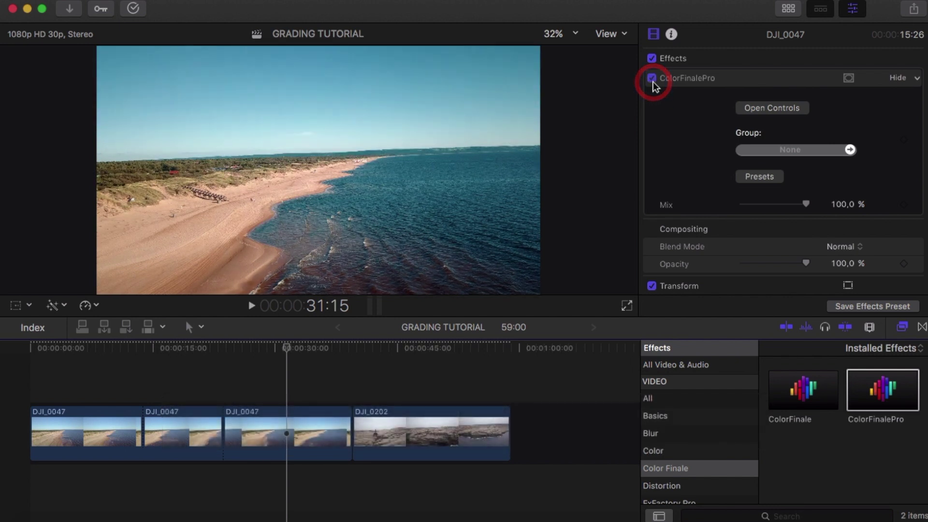
- Copy the third DJI_0047 clip and paste only its ColorFinalePro effect onto the DJI_0202 clip
{"action": "left_click", "coordinate": [286, 396]}
{"action": "left_click", "coordinate": [292, 410]}
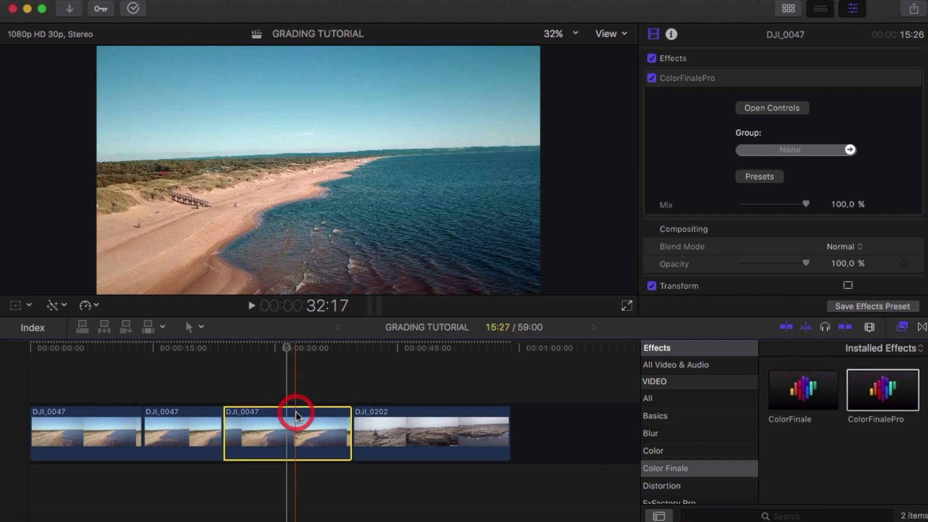
{"action": "key", "text": "super+c"}
{"action": "left_click", "coordinate": [423, 422]}
{"action": "key", "text": "super+shift+v"}
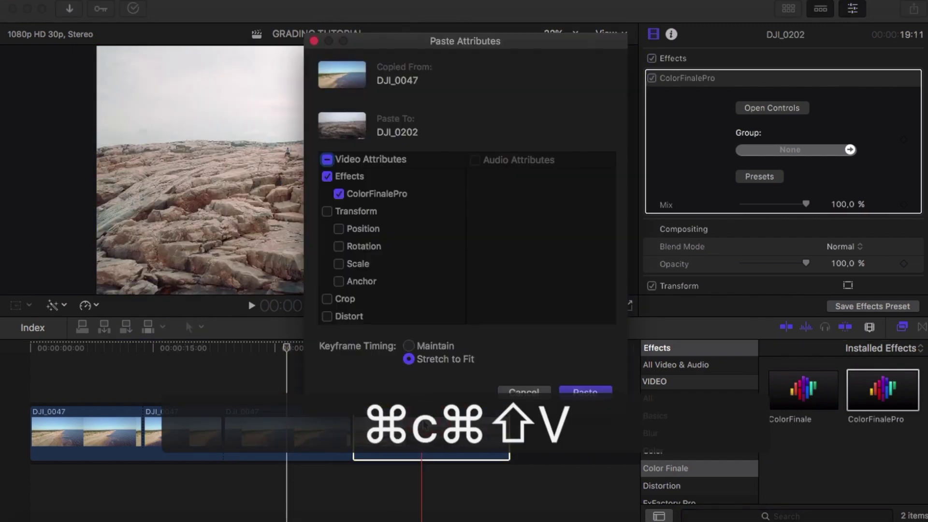
{"action": "key", "text": "Return"}
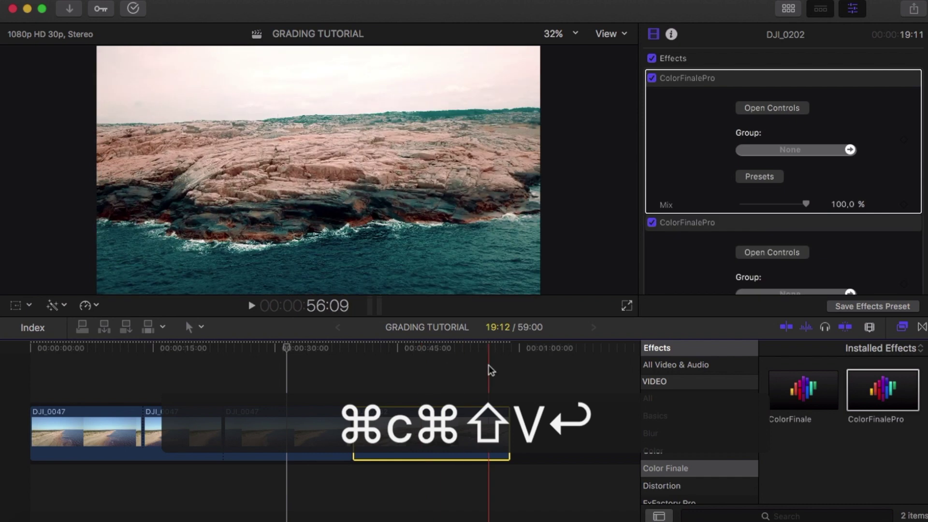
- With the video scopes shown, reset the Lift, Gamma and Gain levels of DJI_0202's first ColorFinalePro effect and lower its LUT Utility opacity to 69%
{"action": "left_click", "coordinate": [474, 372]}
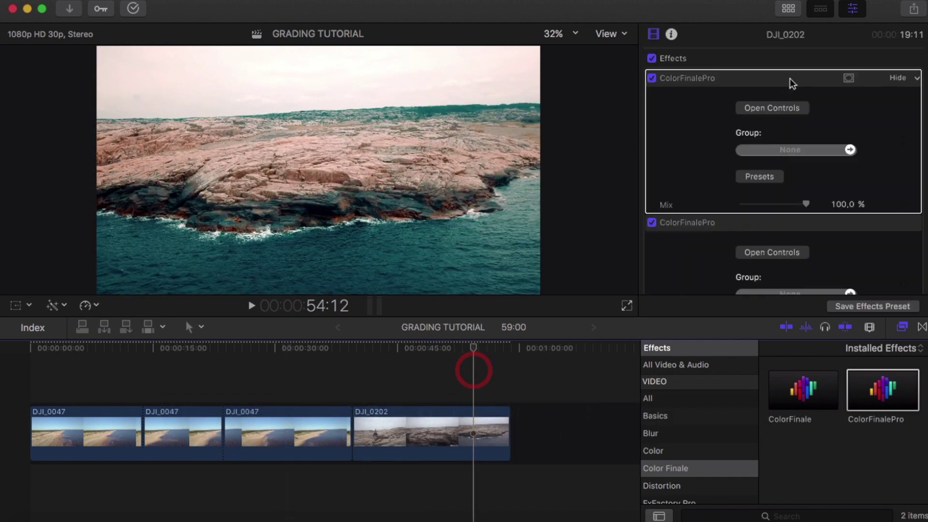
{"action": "left_click", "coordinate": [774, 109]}
{"action": "key", "text": "super+7"}
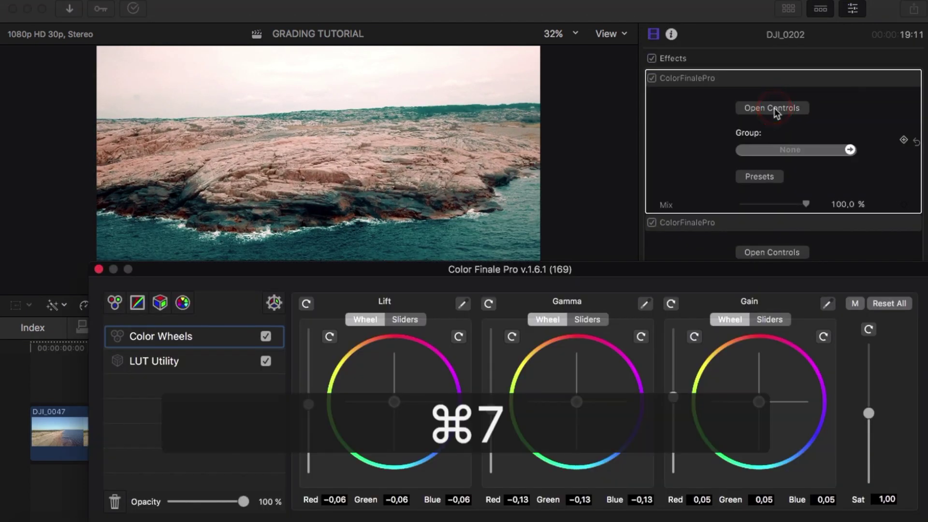
{"action": "left_click", "coordinate": [330, 337]}
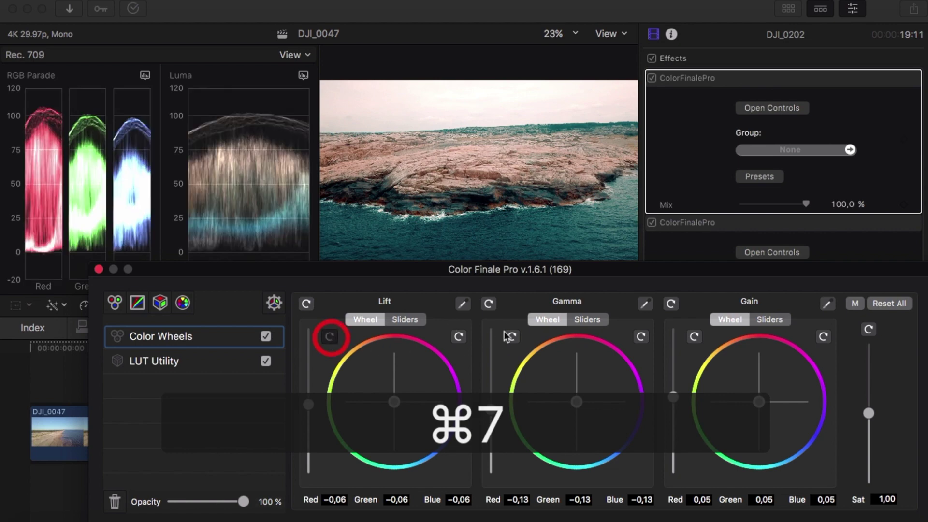
{"action": "left_click", "coordinate": [512, 337]}
{"action": "left_click", "coordinate": [694, 337]}
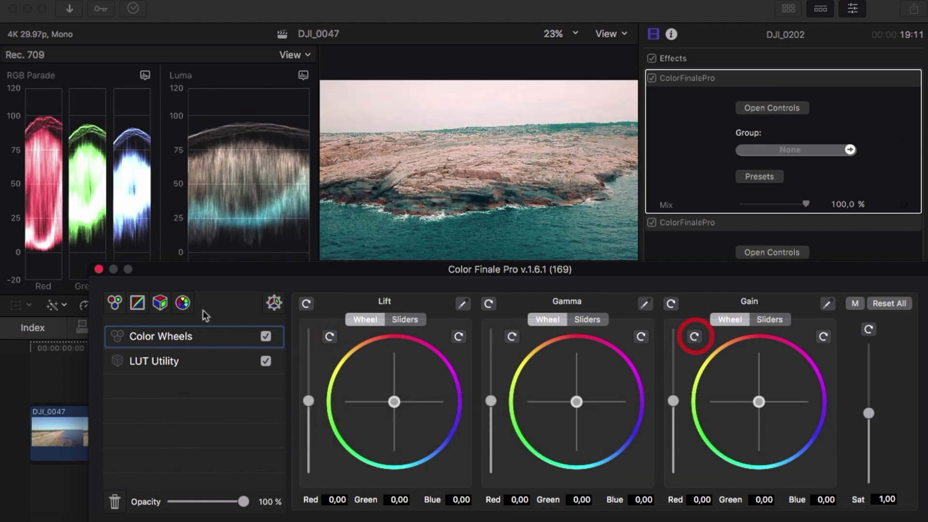
{"action": "left_click", "coordinate": [202, 362]}
{"action": "mouse_move", "coordinate": [238, 502]}
{"action": "left_mouse_down"}
{"action": "mouse_move", "coordinate": [128, 501]}
{"action": "mouse_move", "coordinate": [201, 514]}
{"action": "mouse_move", "coordinate": [222, 505]}
{"action": "mouse_move", "coordinate": [227, 516]}
{"action": "left_mouse_up"}
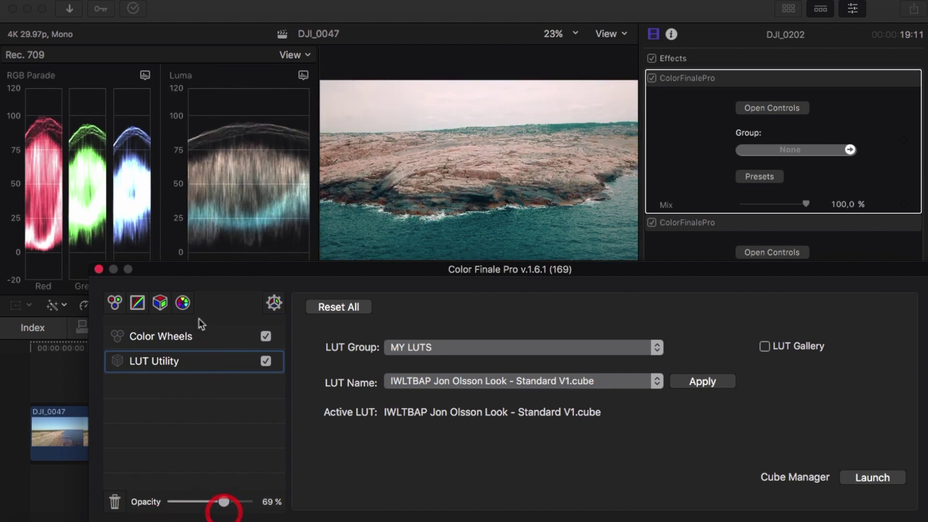
- Set DJI_0202's Color Wheels levels to -0,06 for Gamma, 0,02 for Gain and -0,03 for Lift, and close the grading controls
{"action": "left_click", "coordinate": [204, 332]}
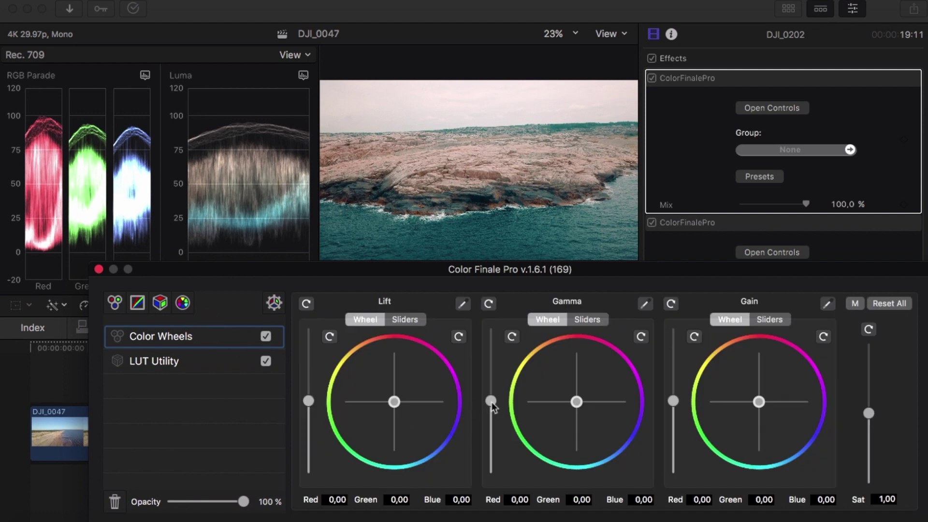
{"action": "left_click_drag", "start_coordinate": [491, 402], "coordinate": [491, 408]}
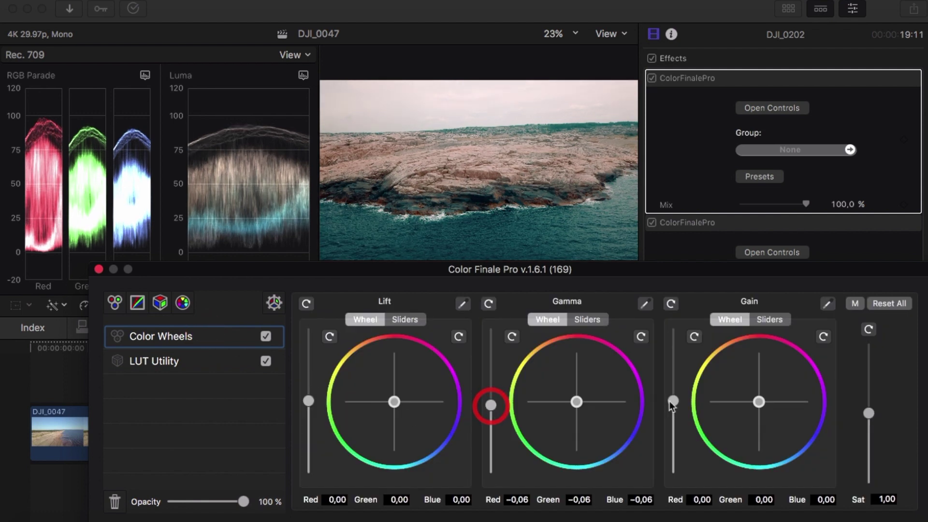
{"action": "left_click_drag", "start_coordinate": [673, 400], "coordinate": [674, 399]}
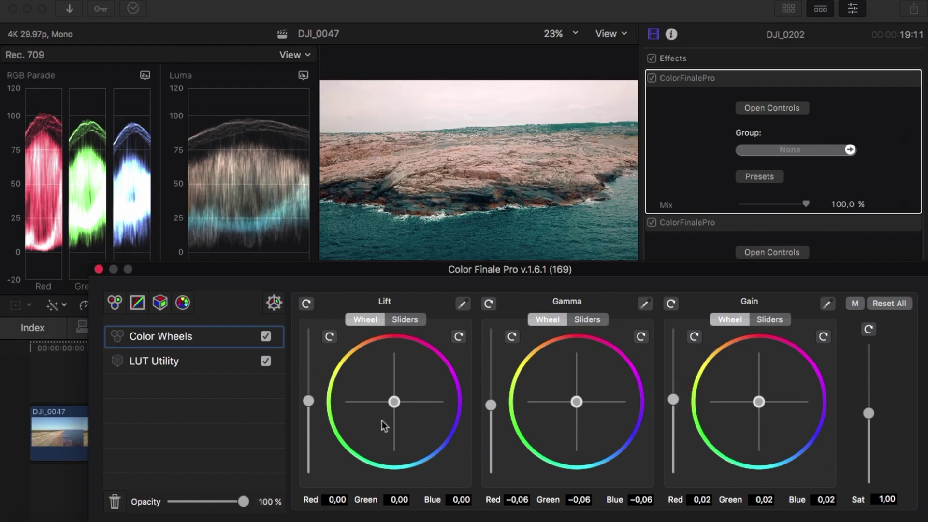
{"action": "left_click", "coordinate": [309, 405]}
{"action": "left_click_drag", "start_coordinate": [312, 410], "coordinate": [310, 411]}
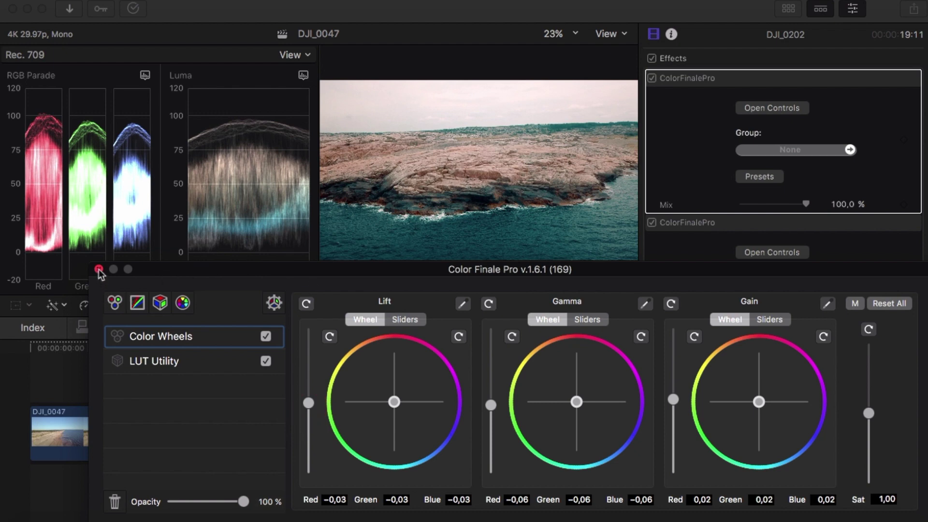
{"action": "left_click", "coordinate": [99, 269]}
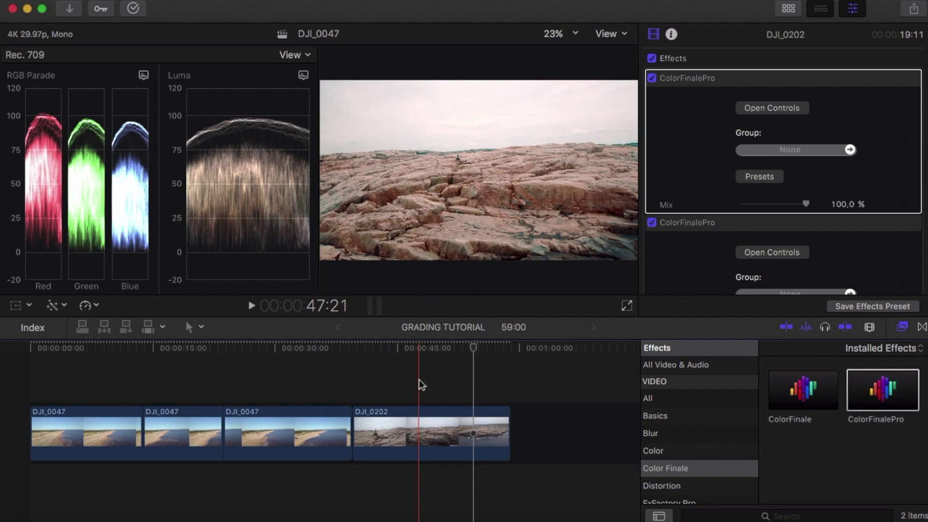
- Review the Color Wheels levels and LUT Utility opacity of the third DJI_0047 clip's ColorFinalePro effect
{"action": "left_click", "coordinate": [422, 390]}
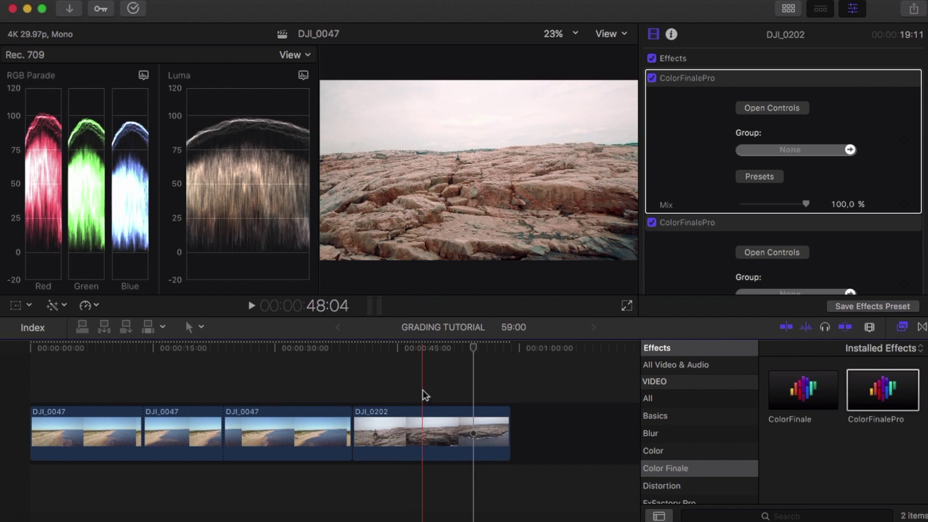
{"action": "left_click", "coordinate": [284, 396]}
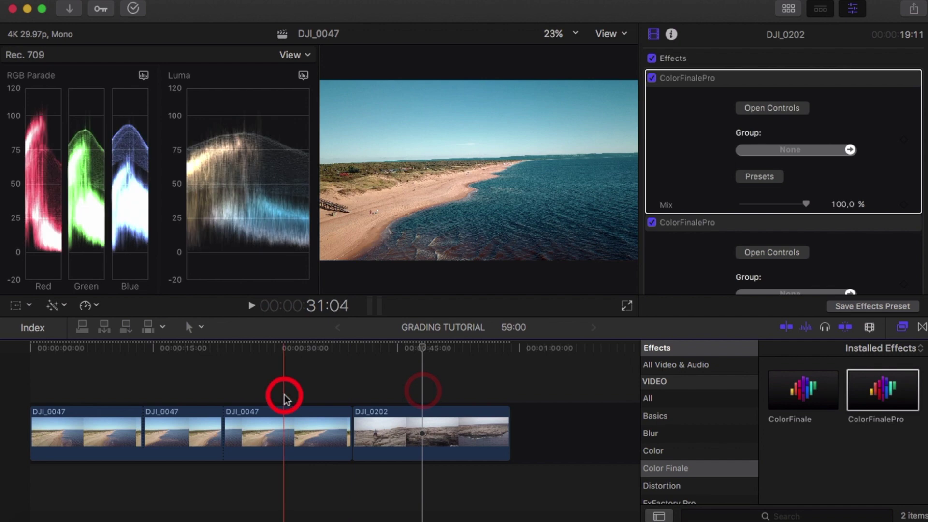
{"action": "left_click", "coordinate": [770, 111]}
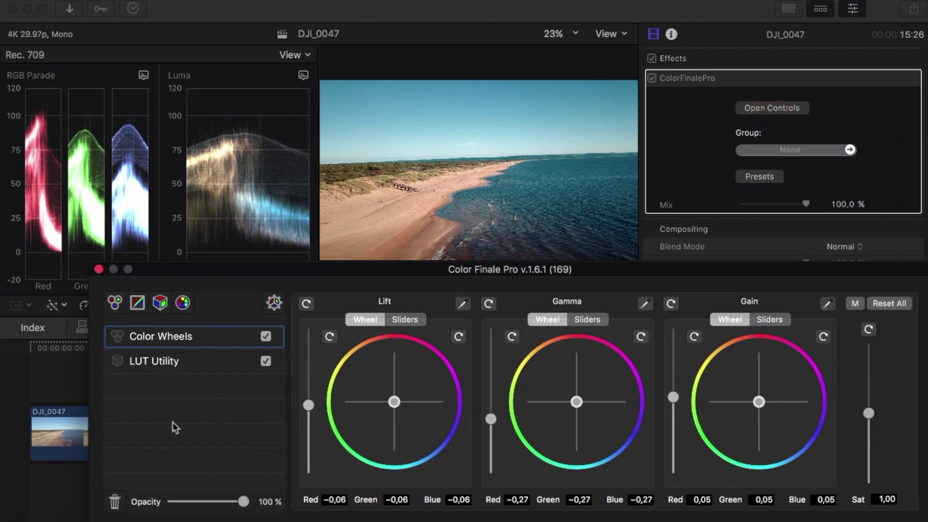
{"action": "left_click", "coordinate": [205, 366]}
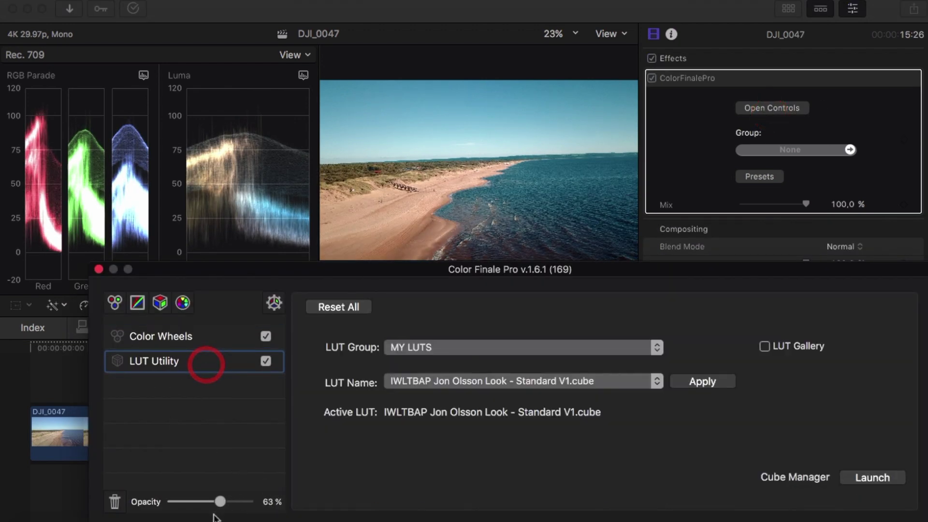
{"action": "left_click", "coordinate": [191, 338]}
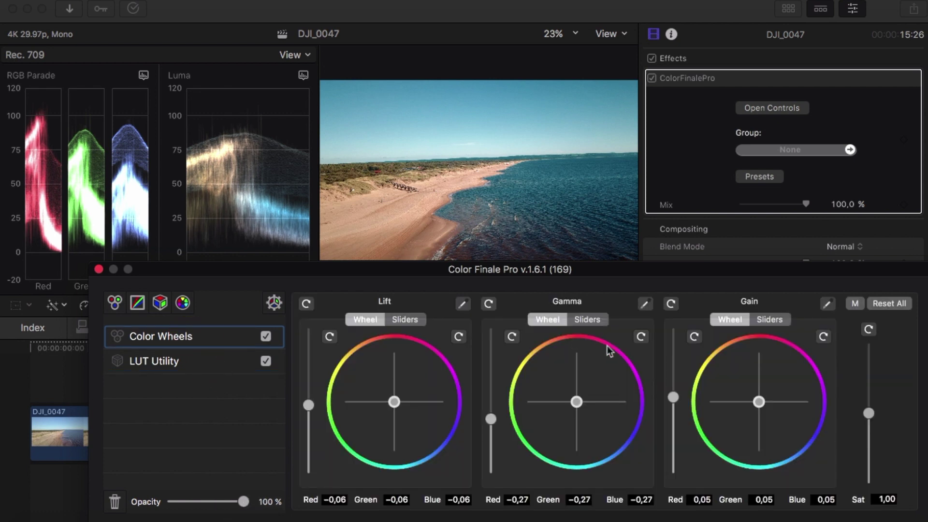
{"action": "left_click", "coordinate": [99, 269]}
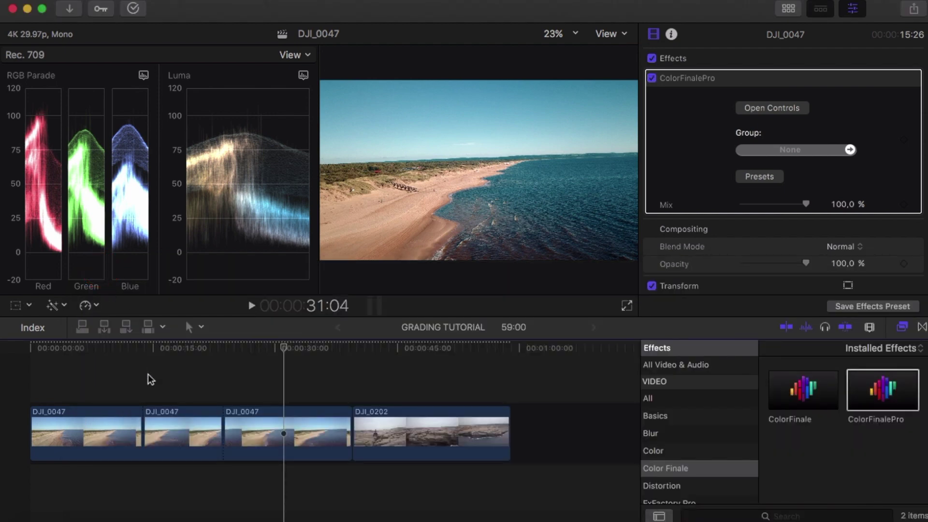
- Replace the second DJI_0047 clip's ColorFinalePro effect with a fresh, ungraded ColorFinalePro effect
{"action": "left_click", "coordinate": [190, 385]}
{"action": "left_click", "coordinate": [722, 79]}
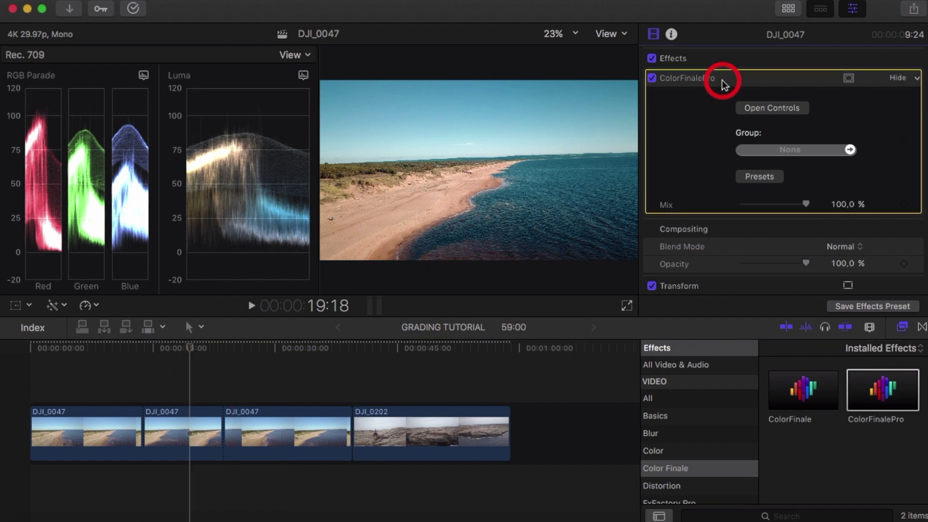
{"action": "key", "text": "super+BackSpace"}
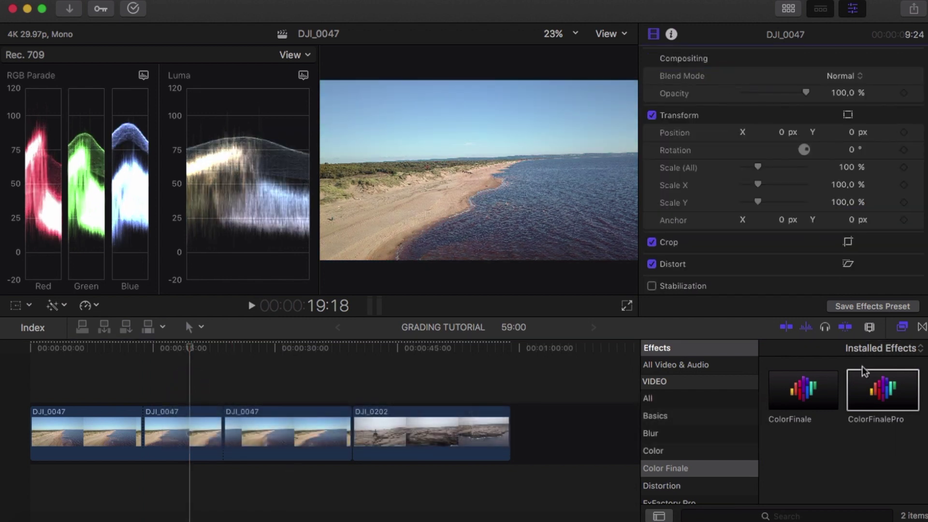
{"action": "left_click", "coordinate": [875, 382]}
{"action": "left_click_drag", "start_coordinate": [875, 382], "coordinate": [176, 414]}
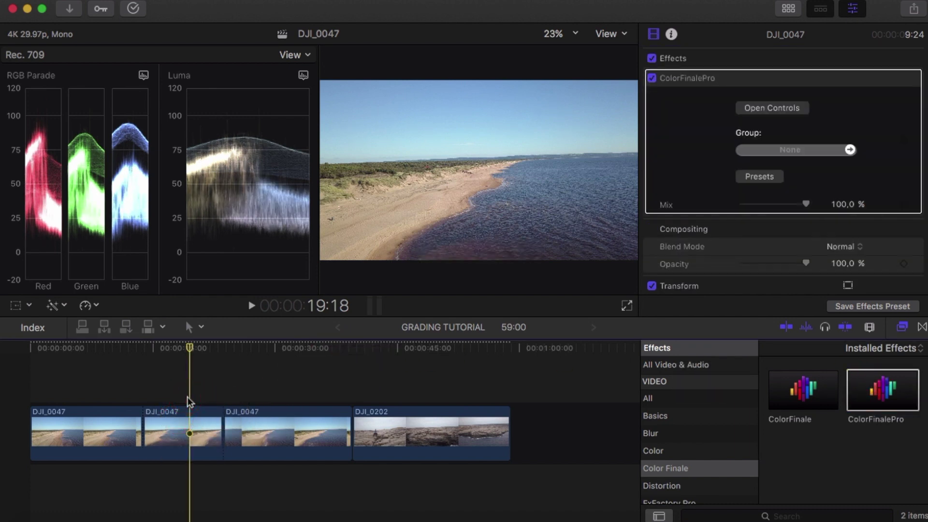
- Apply IWLTBAP Jon Olsson Look - Standard V1.cube from MY LUTS to the second DJI_0047 clip with the LUT Utility layer at 58% opacity
{"action": "left_click", "coordinate": [786, 110]}
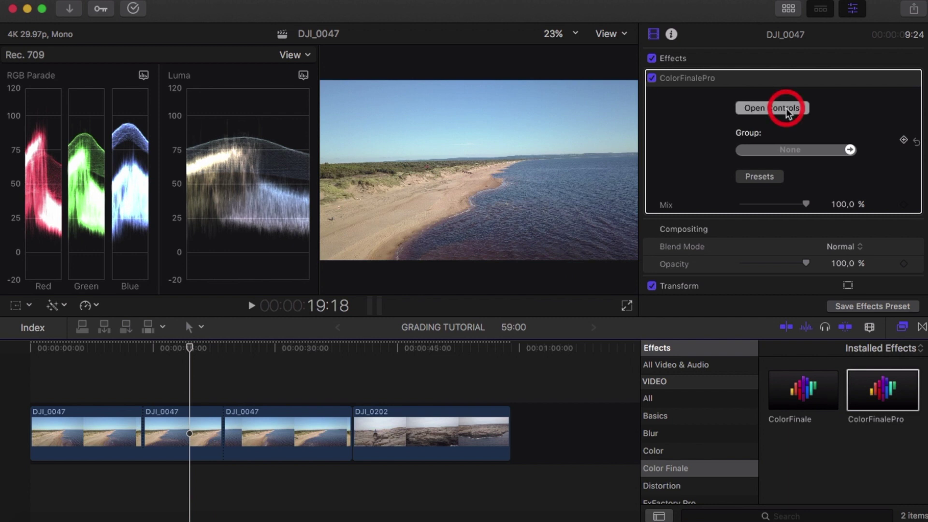
{"action": "left_click", "coordinate": [160, 303]}
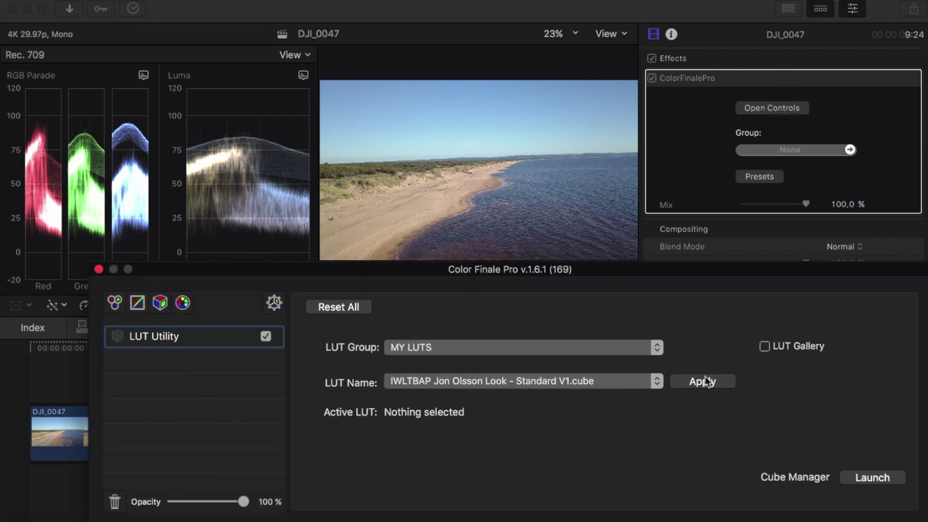
{"action": "left_click", "coordinate": [705, 377]}
{"action": "left_click_drag", "start_coordinate": [247, 505], "coordinate": [219, 506]}
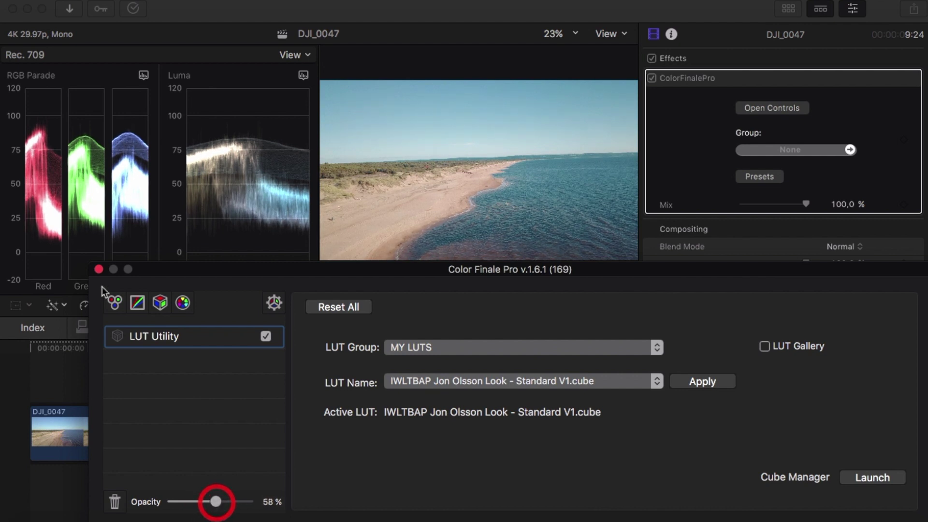
{"action": "left_click", "coordinate": [99, 270]}
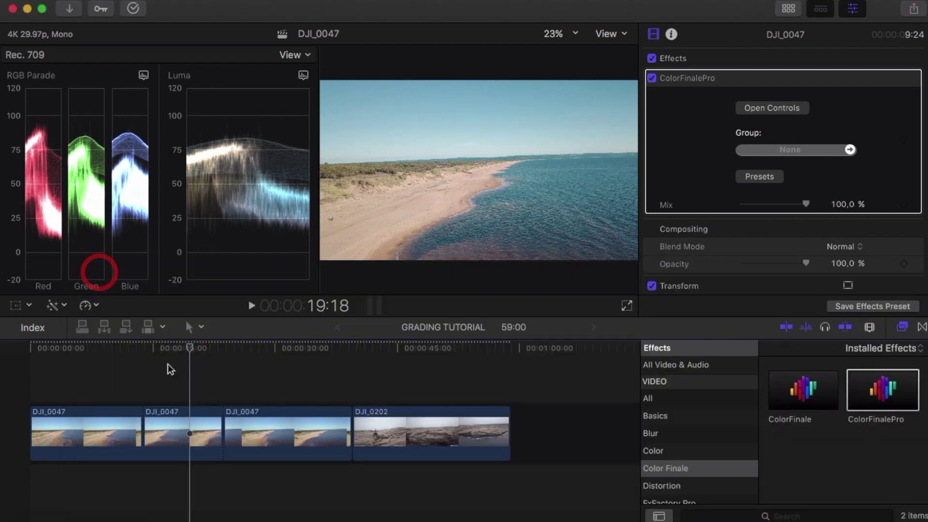
- Adjust the second DJI_0047 clip's Color Board exposure to -24% midtones and -9% shadows, with the highlights raised slightly
{"action": "left_click", "coordinate": [190, 393]}
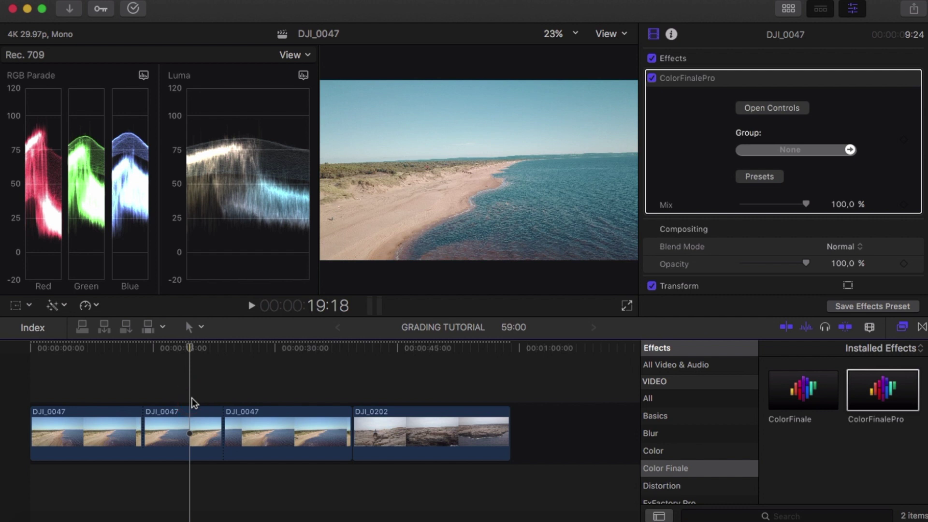
{"action": "scroll", "coordinate": [732, 138], "scroll_direction": "down", "scroll_amount": 6}
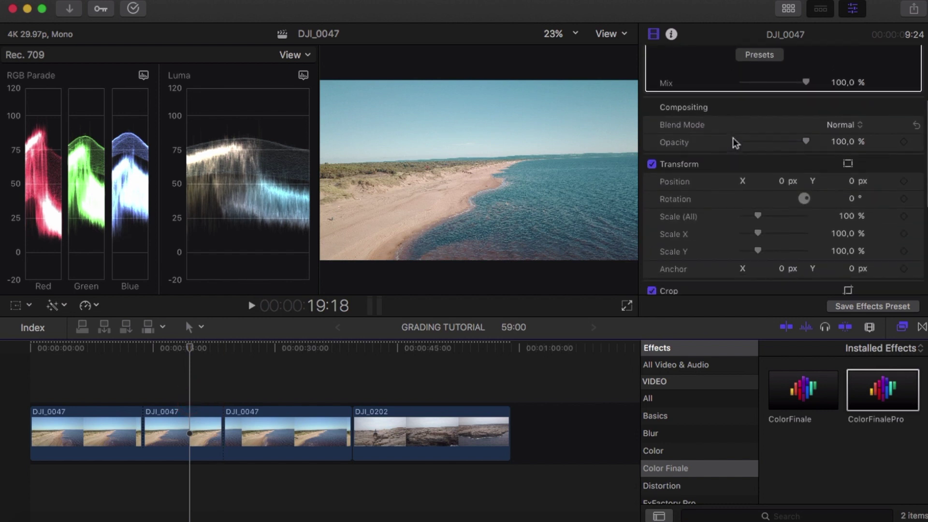
{"action": "key", "text": "super+6"}
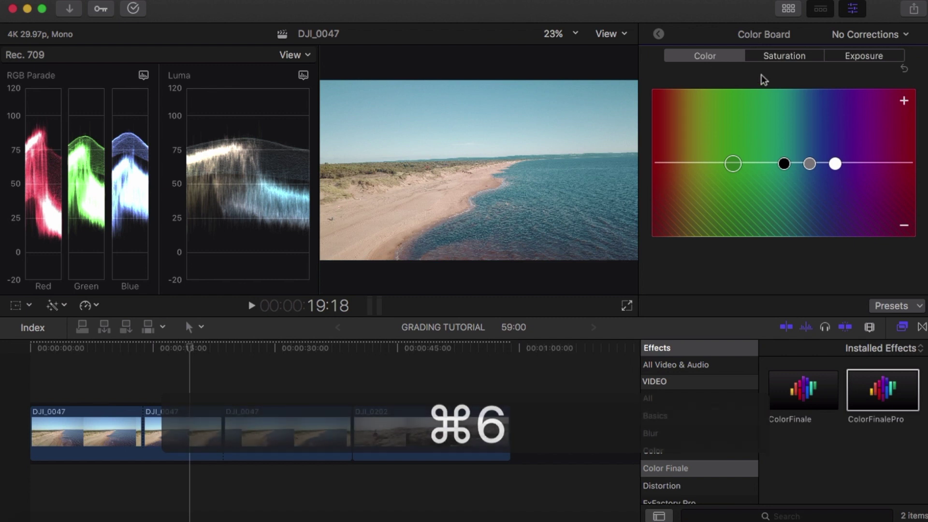
{"action": "left_click", "coordinate": [861, 57]}
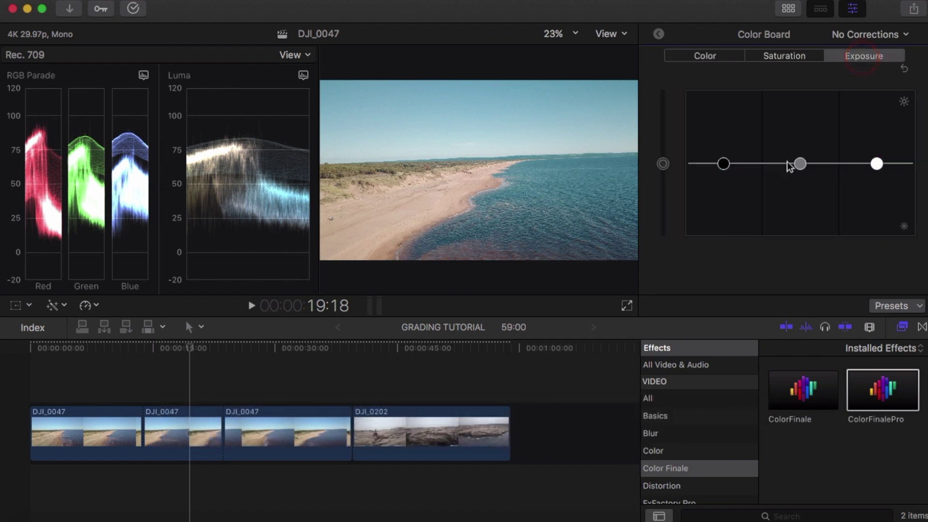
{"action": "left_click_drag", "start_coordinate": [801, 163], "coordinate": [801, 181]}
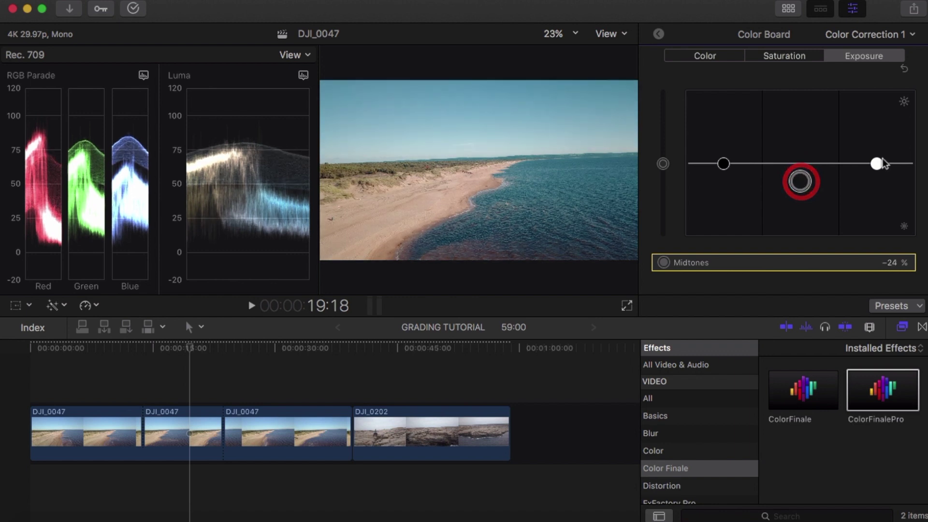
{"action": "left_click_drag", "start_coordinate": [876, 163], "coordinate": [878, 157]}
{"action": "left_click_drag", "start_coordinate": [724, 163], "coordinate": [725, 174]}
- Compare the grades frame by frame across the cut between the first and second DJI_0047 clips
{"action": "left_click", "coordinate": [138, 399]}
{"action": "key", "text": "Right"}
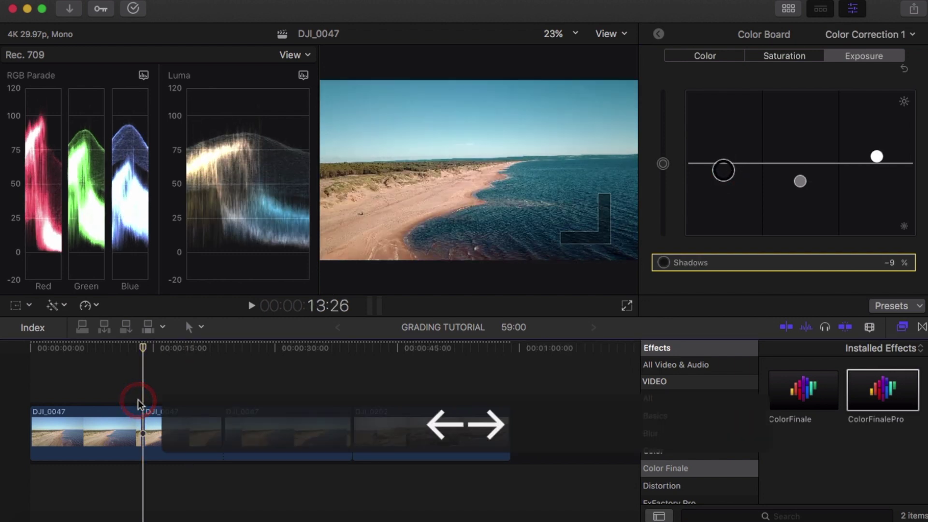
{"action": "key", "text": "Left"}
{"action": "key", "text": "Right"}
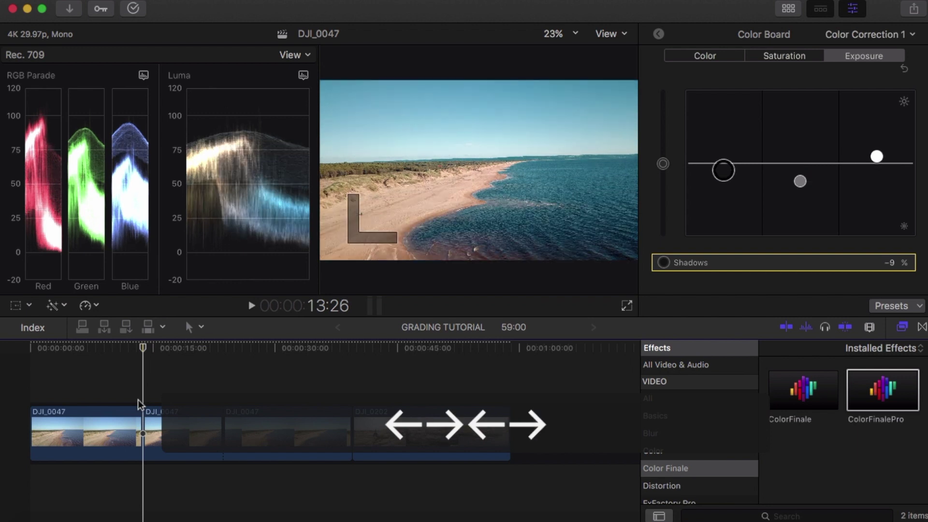
- Lower the second DJI_0047 clip's Color Board exposure midtones to -29%, comparing it with the first clip across the cut
{"action": "key", "text": "Left"}
{"action": "key", "text": "Right"}
{"action": "key", "text": "Left"}
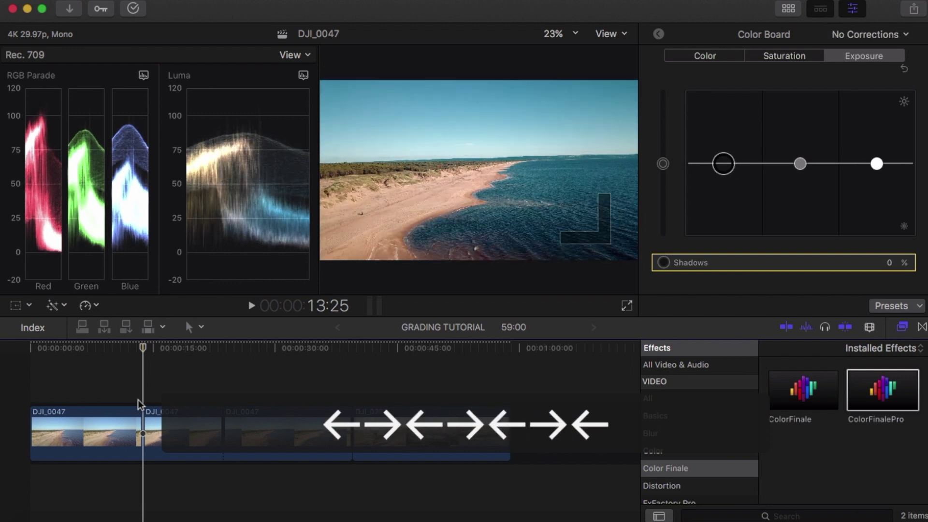
{"action": "key", "text": "Right"}
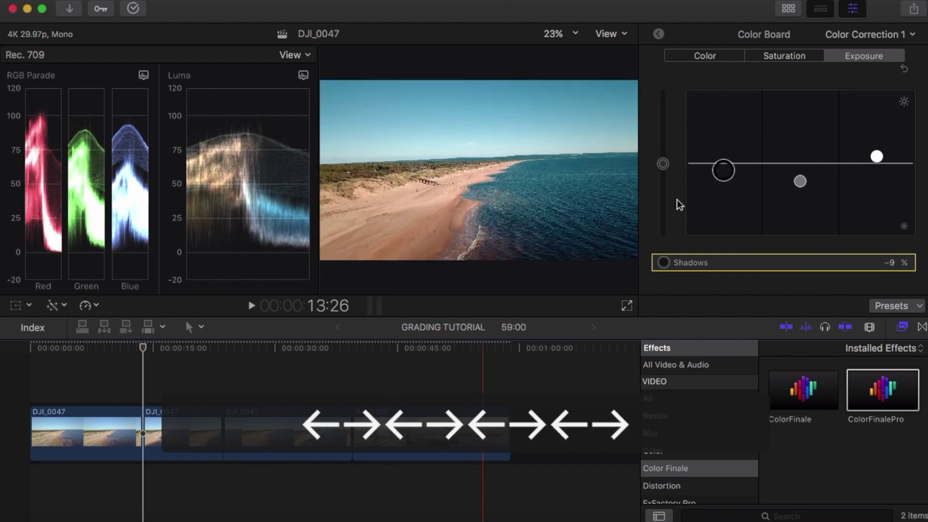
{"action": "left_click_drag", "start_coordinate": [800, 181], "coordinate": [800, 190]}
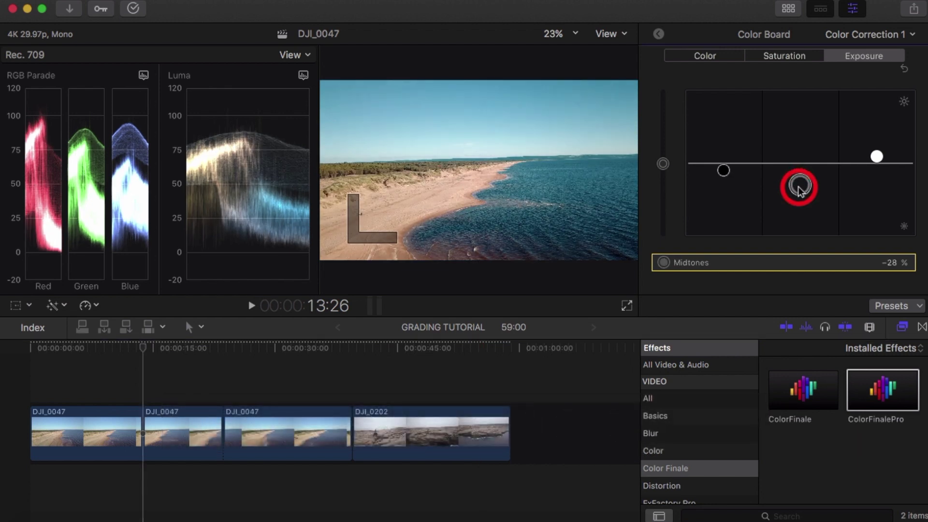
{"action": "key", "text": "Left"}
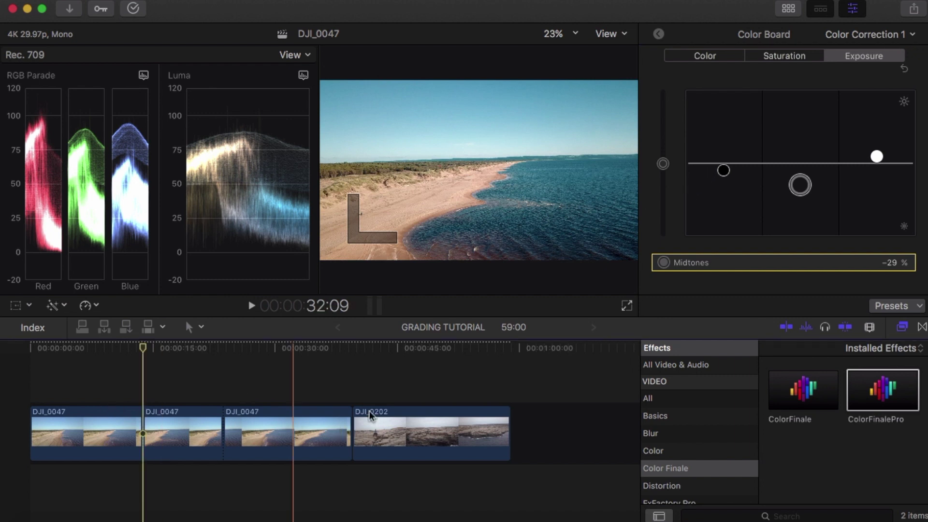
- Open the third DJI_0047 clip's ColorFinalePro controls and show the Color Wheels layer's Lift as individual color sliders
{"action": "left_click", "coordinate": [329, 391]}
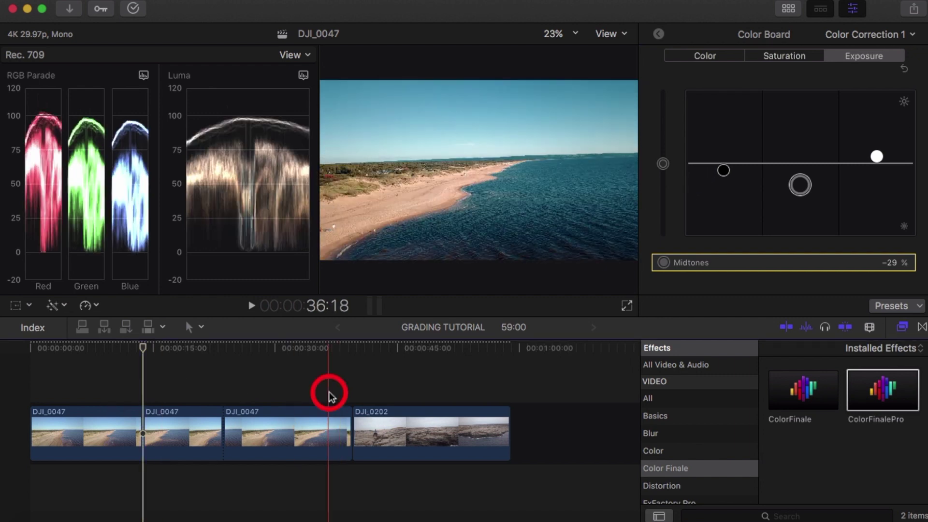
{"action": "left_click", "coordinate": [658, 35]}
{"action": "left_click", "coordinate": [775, 112]}
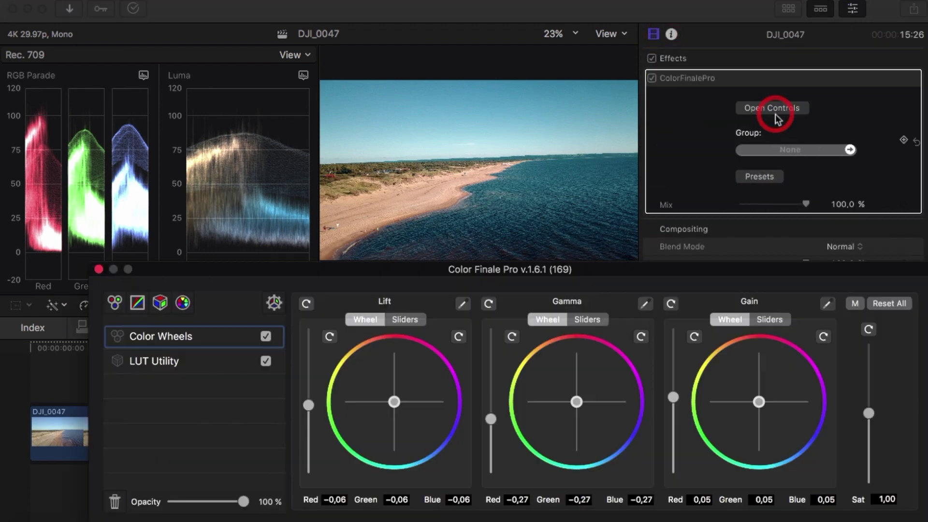
{"action": "left_click", "coordinate": [414, 321]}
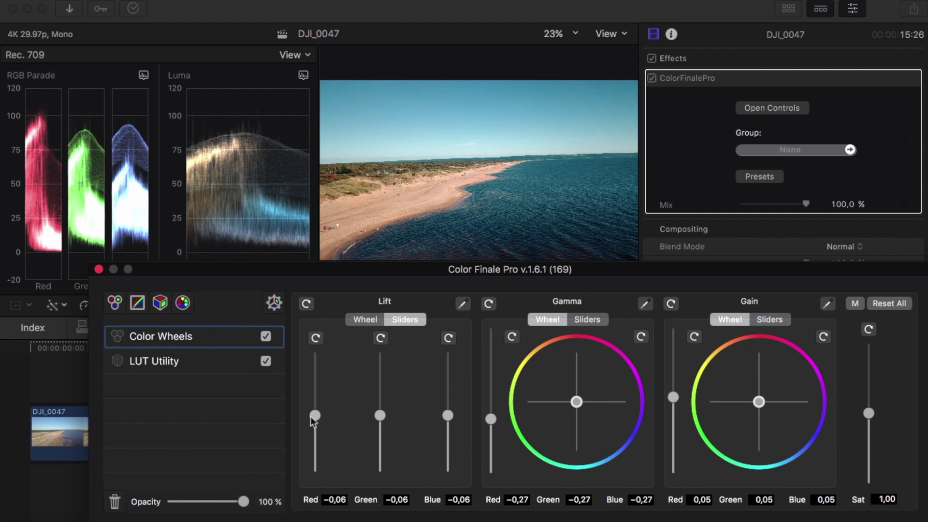
- Try different red Lift amounts on the third DJI_0047 clip, reset red Lift to 0,00, and close the Color Finale Pro controls
{"action": "left_click_drag", "start_coordinate": [317, 415], "coordinate": [317, 476]}
{"action": "mouse_move", "coordinate": [323, 390]}
{"action": "left_mouse_down"}
{"action": "mouse_move", "coordinate": [326, 371]}
{"action": "mouse_move", "coordinate": [326, 406]}
{"action": "left_mouse_up"}
{"action": "left_click", "coordinate": [316, 338]}
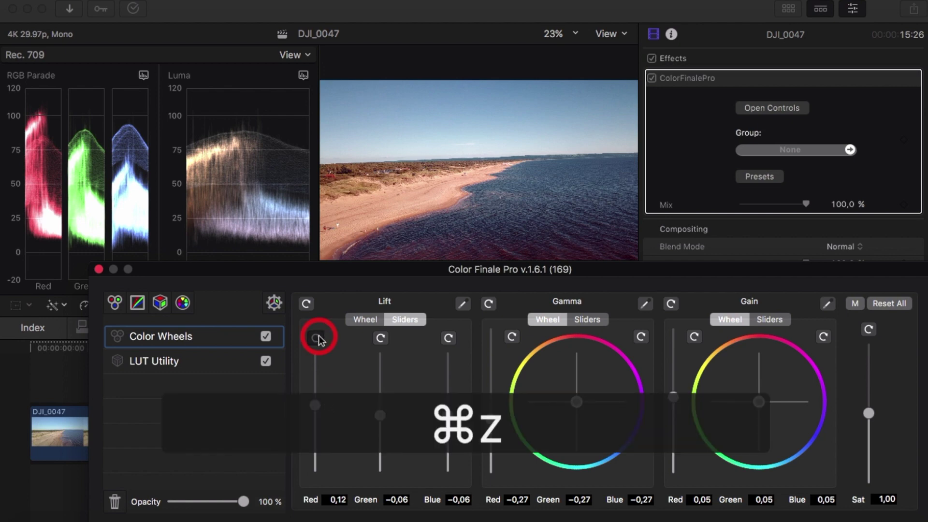
{"action": "left_click", "coordinate": [100, 269]}
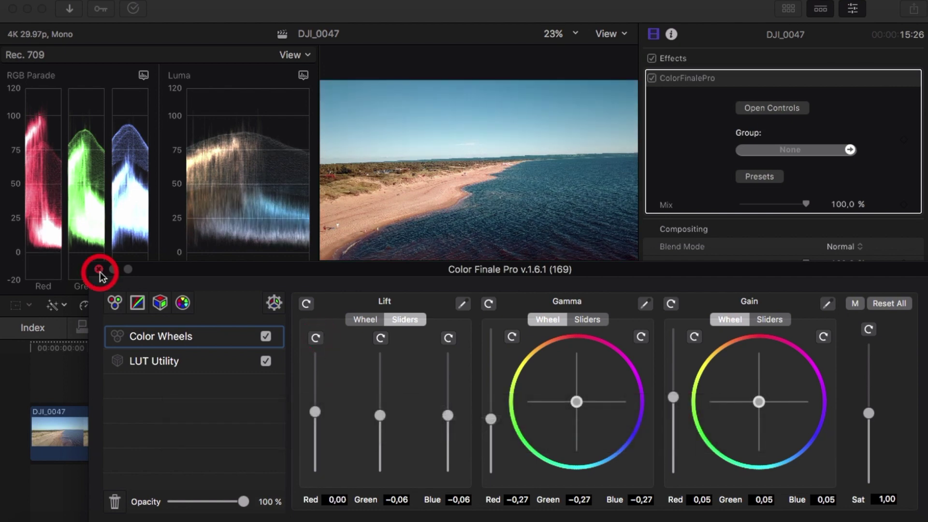
- View the graded DJI_0202 clip at 46:11 and the third DJI_0047 clip at 29:08 in the timeline
{"action": "left_click", "coordinate": [408, 375]}
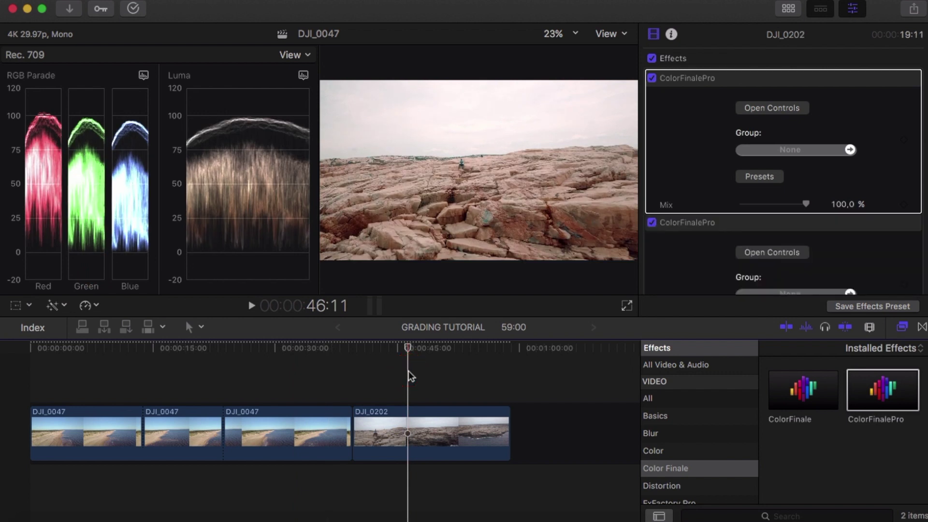
{"action": "left_click", "coordinate": [269, 386]}
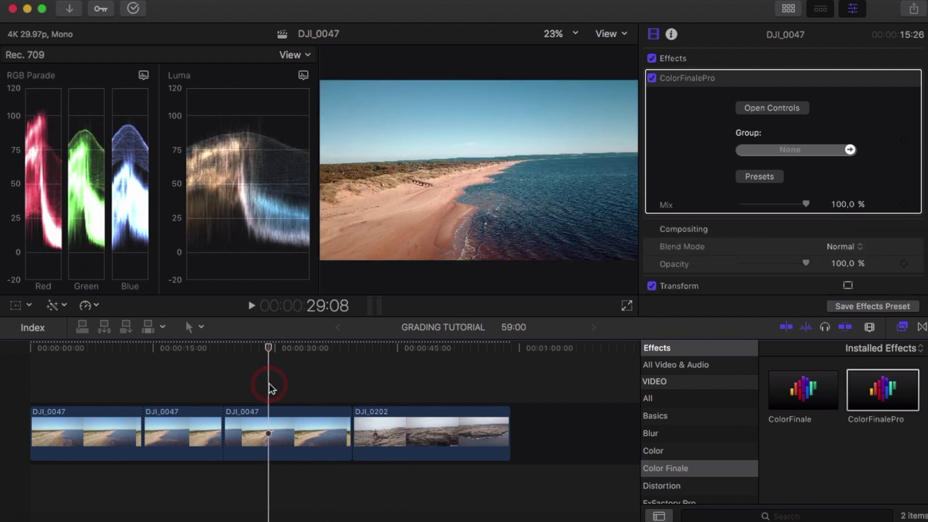